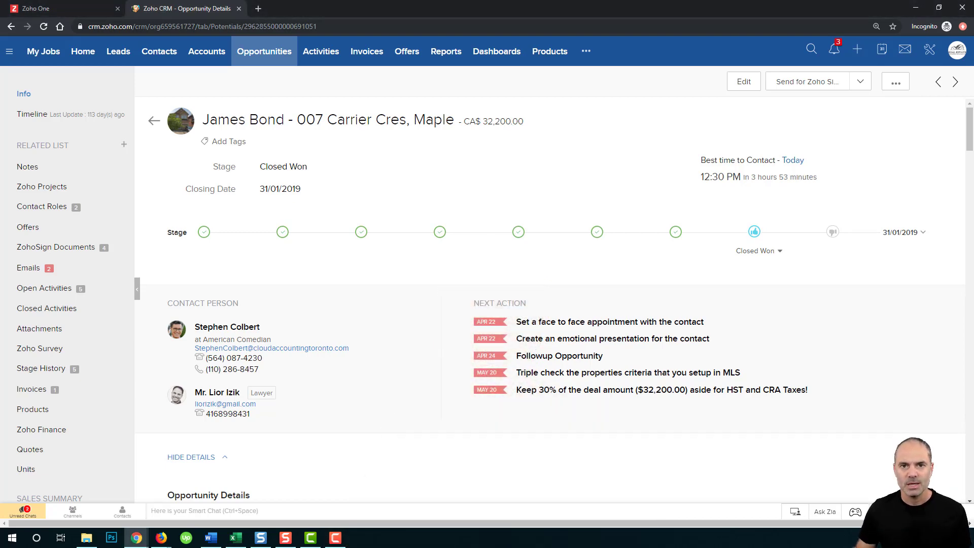
Examine the House inspection section of the opportunity record, including the House Condition options and the Renovation estimate cost field.
{"action": "scroll", "coordinate": [364, 315], "scroll_direction": "down", "scroll_amount": 5}
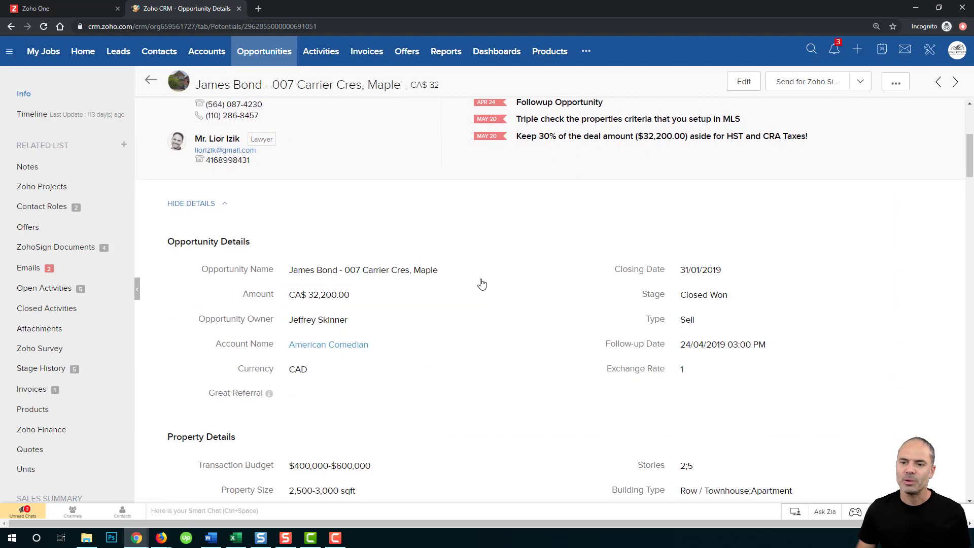
{"action": "scroll", "coordinate": [482, 284], "scroll_direction": "down", "scroll_amount": 12}
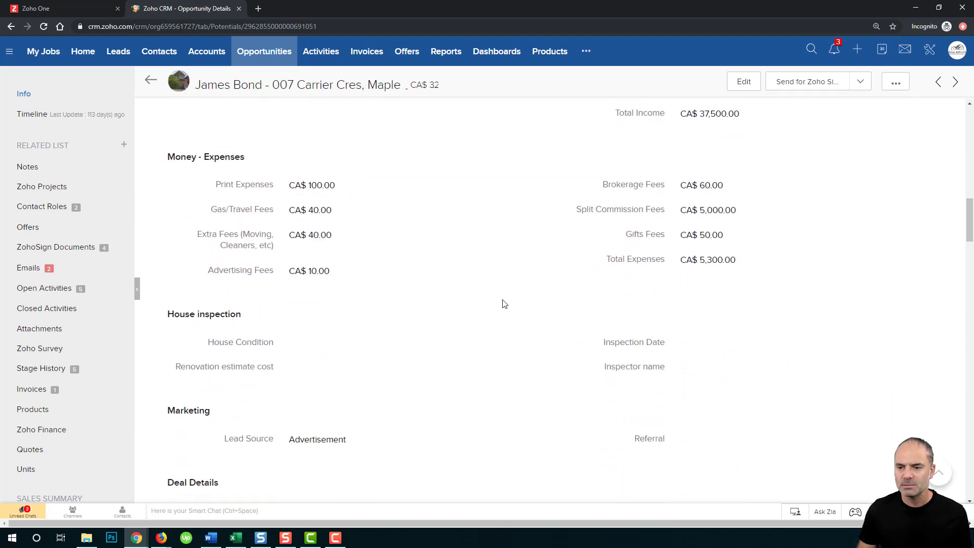
{"action": "scroll", "coordinate": [436, 278], "scroll_direction": "down", "scroll_amount": 3}
{"action": "scroll", "coordinate": [435, 278], "scroll_direction": "up", "scroll_amount": 2}
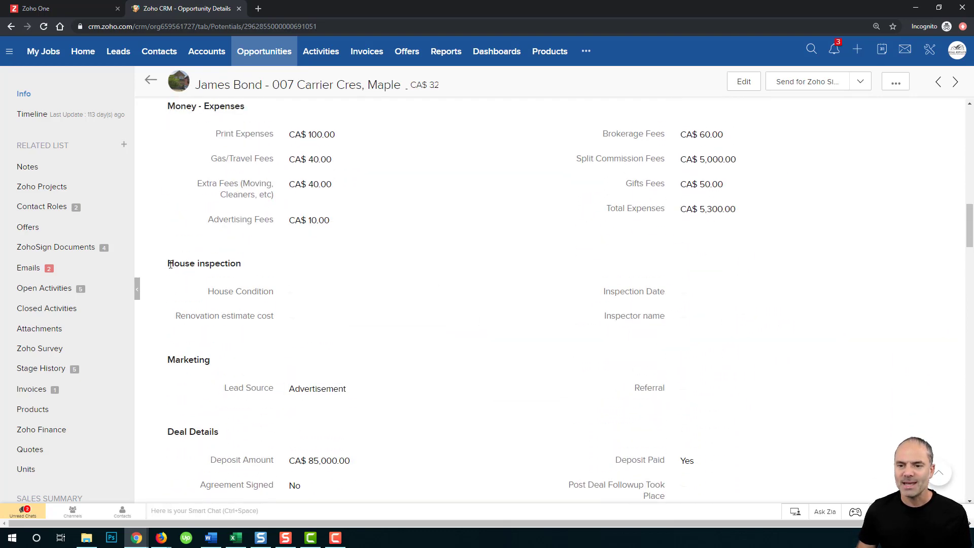
{"action": "left_click_drag", "start_coordinate": [170, 265], "coordinate": [239, 266]}
{"action": "left_click", "coordinate": [256, 284]}
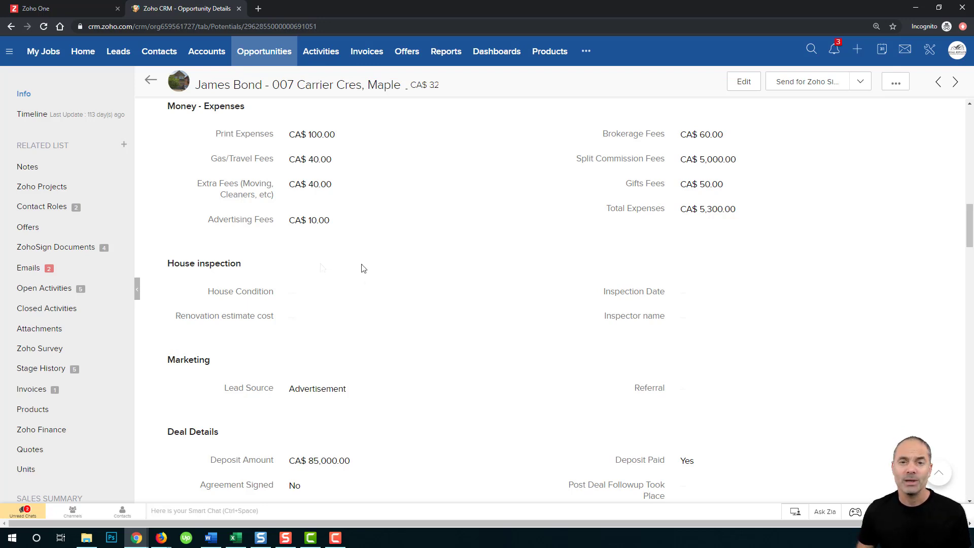
{"action": "left_click", "coordinate": [404, 301]}
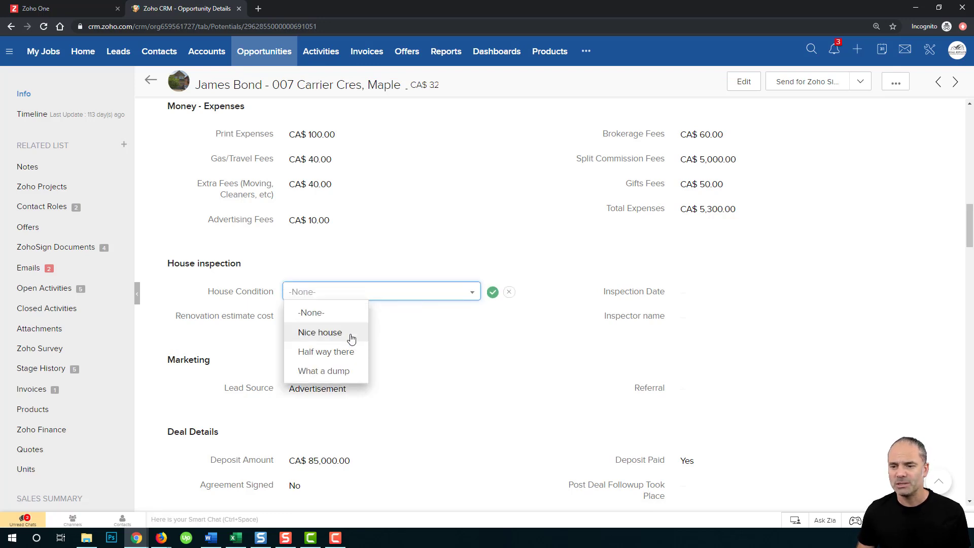
{"action": "left_click", "coordinate": [507, 295]}
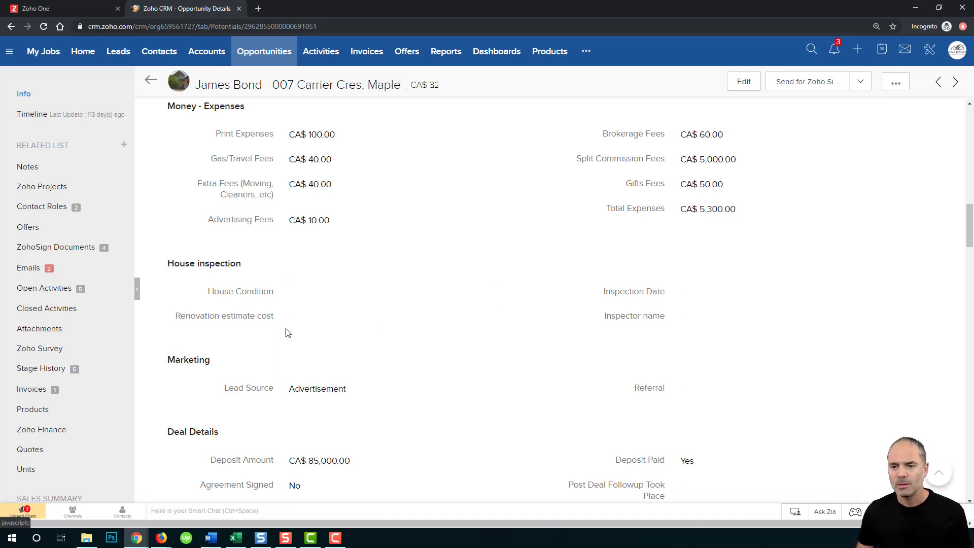
{"action": "left_click_drag", "start_coordinate": [201, 316], "coordinate": [274, 317]}
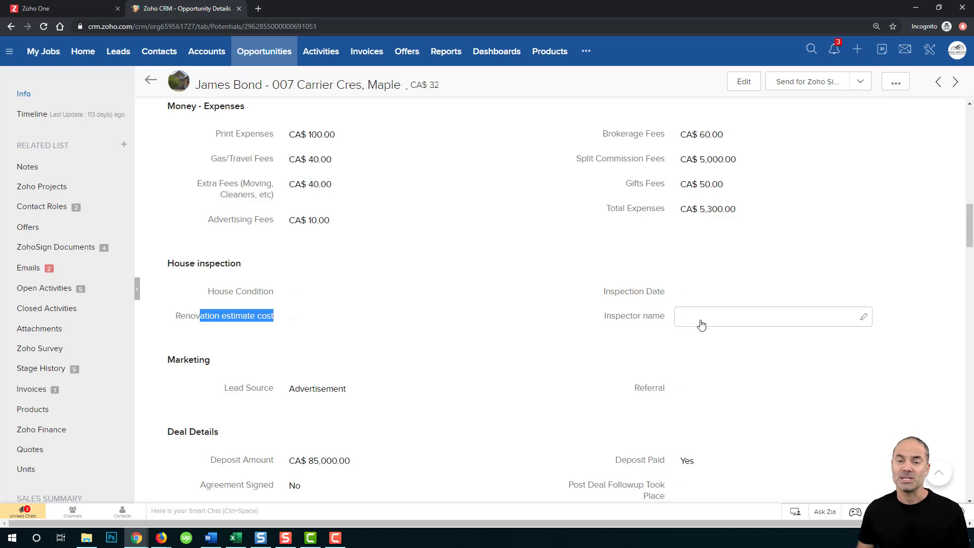
{"action": "left_click", "coordinate": [690, 345]}
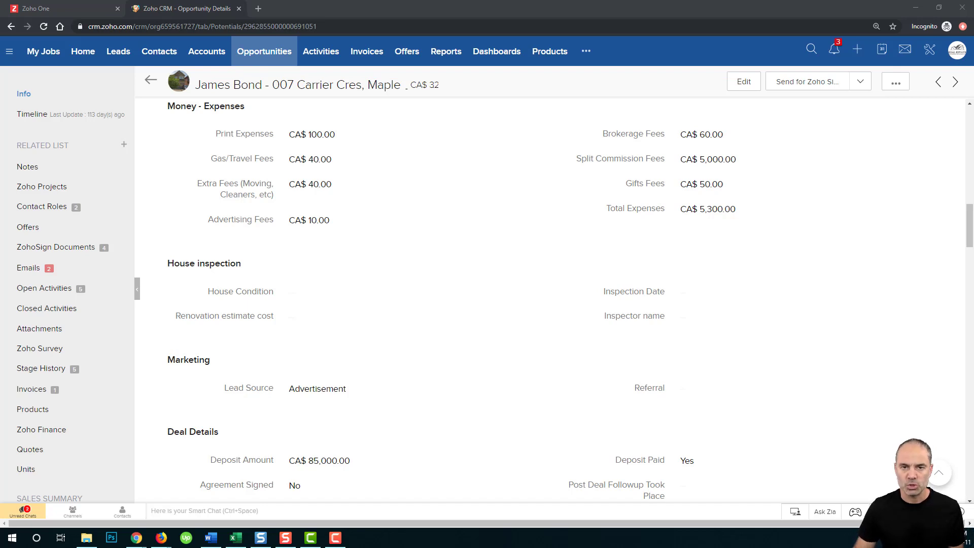
Check in Zoho One's list of addable applications whether Forms is added, searching the page for "form".
{"action": "left_click", "coordinate": [89, 8]}
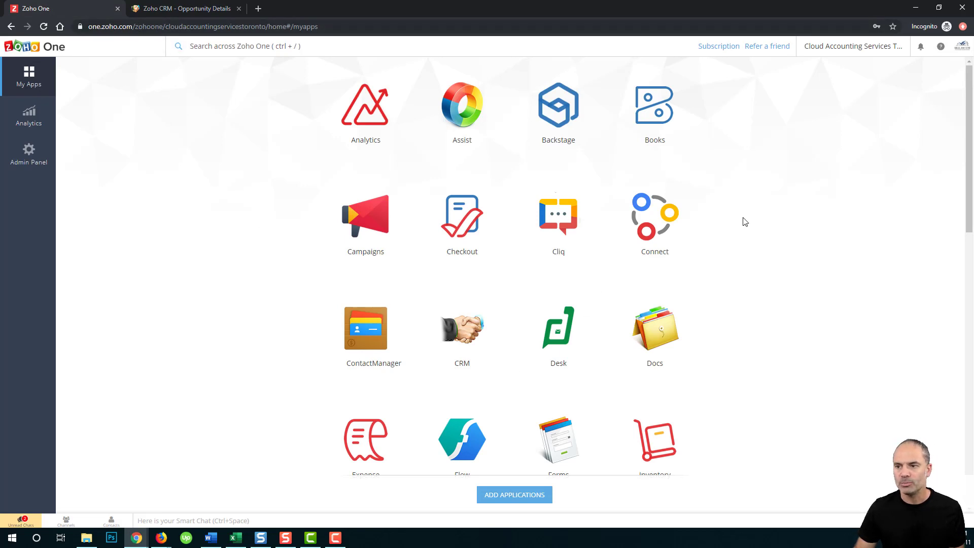
{"action": "left_click", "coordinate": [520, 496]}
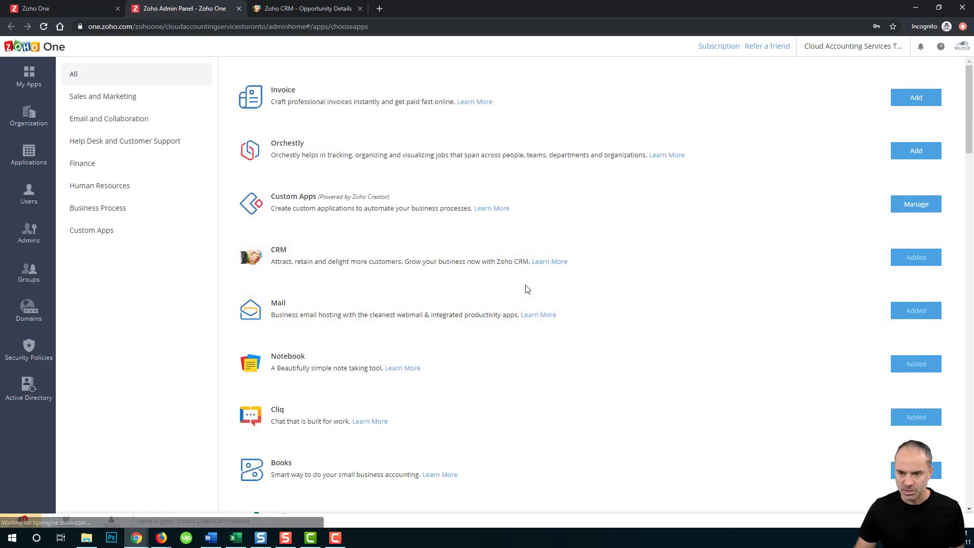
{"action": "key", "text": "ctrl+f"}
{"action": "type", "text": "form"}
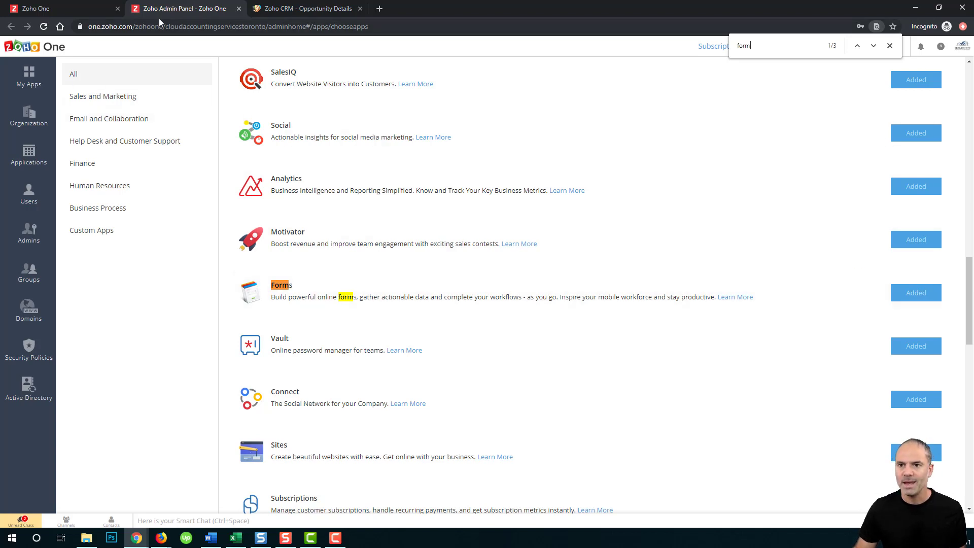
Switch to Zoho CRM, open the Zoho Forms integration in its setup, and check the pre-population setting and configuration details.
{"action": "left_click", "coordinate": [317, 11]}
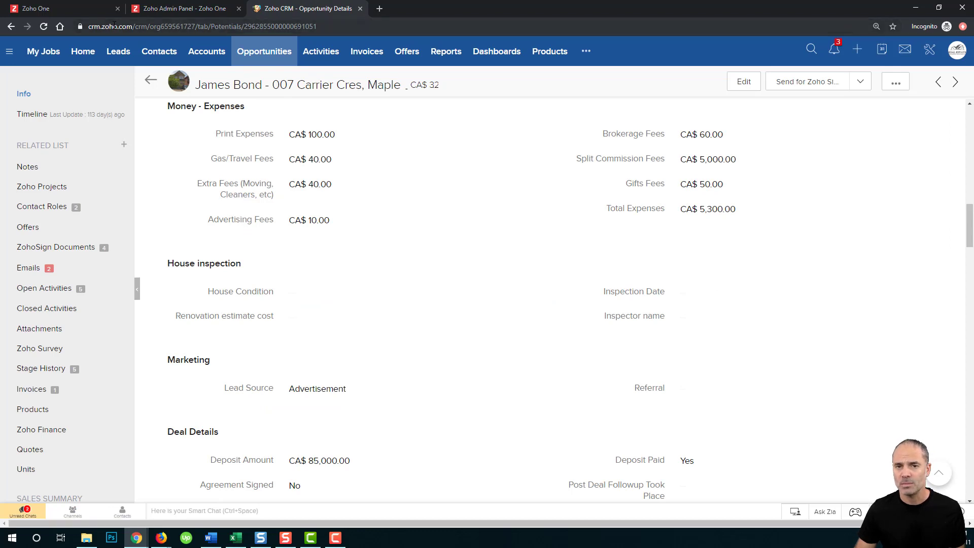
{"action": "left_click", "coordinate": [930, 51]}
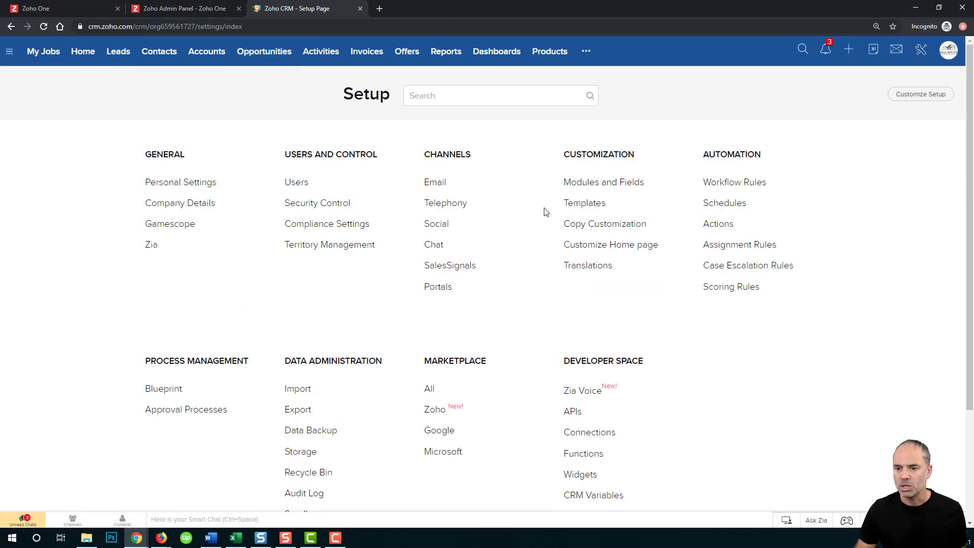
{"action": "left_click", "coordinate": [435, 412]}
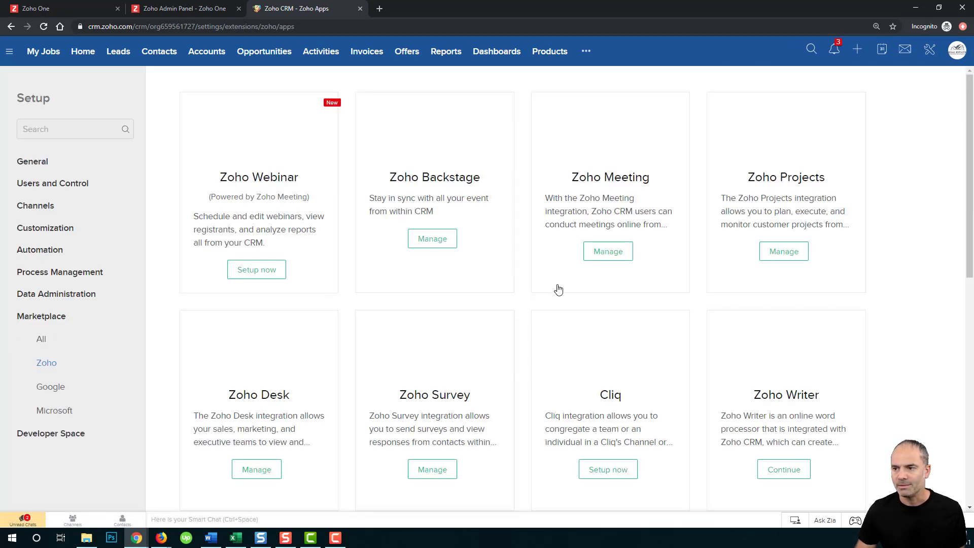
{"action": "scroll", "coordinate": [274, 330], "scroll_direction": "down", "scroll_amount": 2}
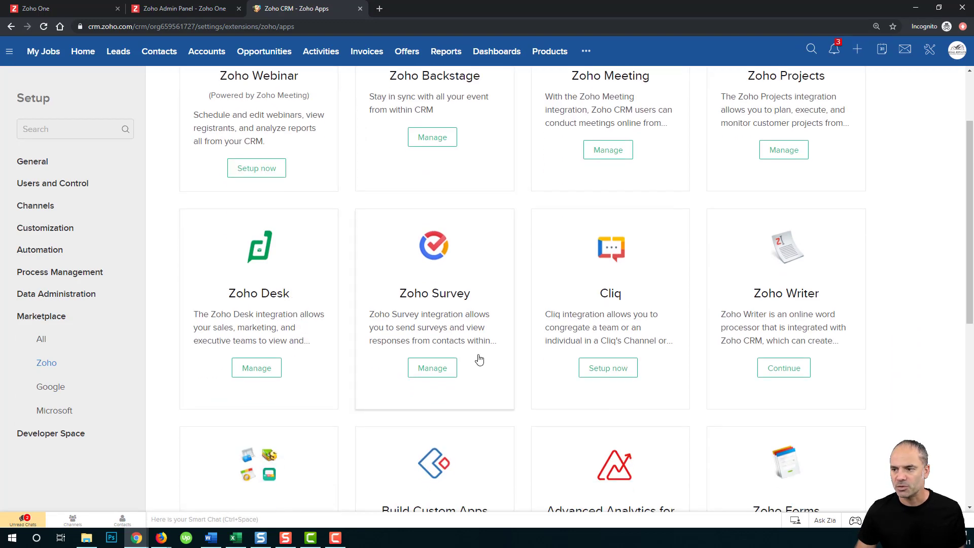
{"action": "scroll", "coordinate": [479, 360], "scroll_direction": "down", "scroll_amount": 4}
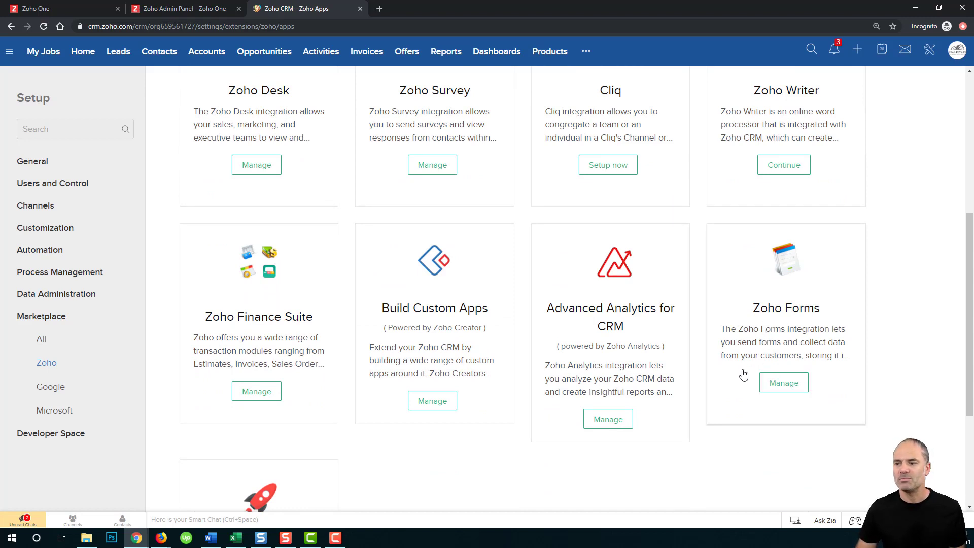
{"action": "left_click", "coordinate": [782, 385]}
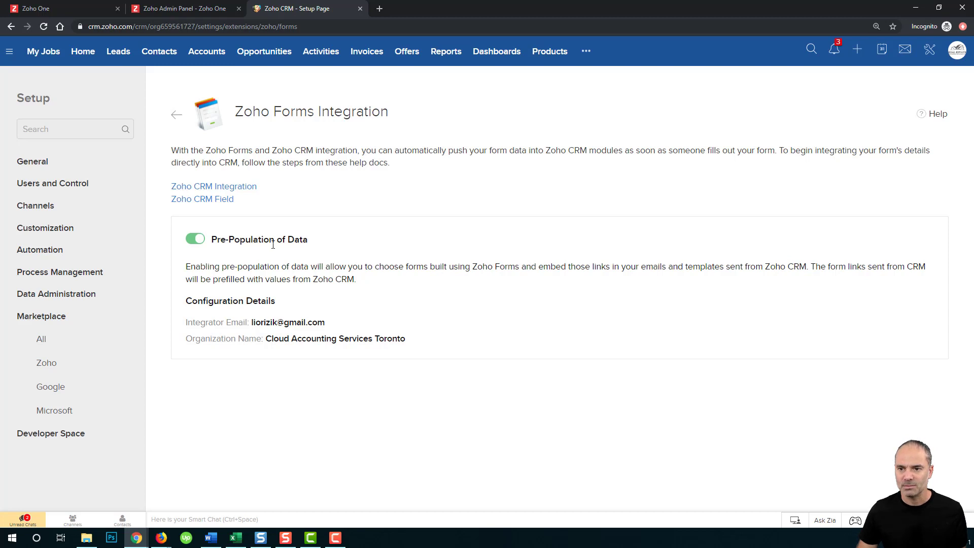
{"action": "left_click_drag", "start_coordinate": [248, 323], "coordinate": [356, 324]}
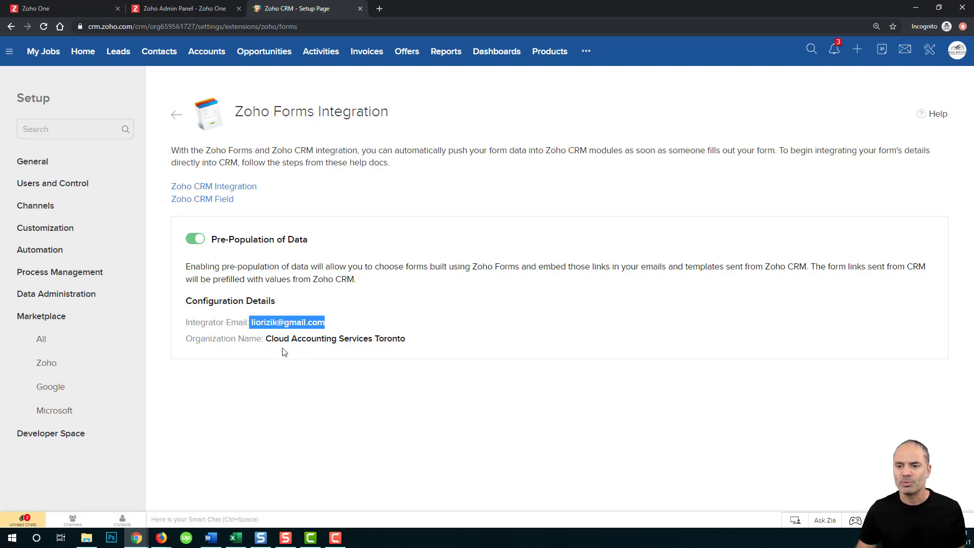
{"action": "left_click_drag", "start_coordinate": [264, 339], "coordinate": [438, 350]}
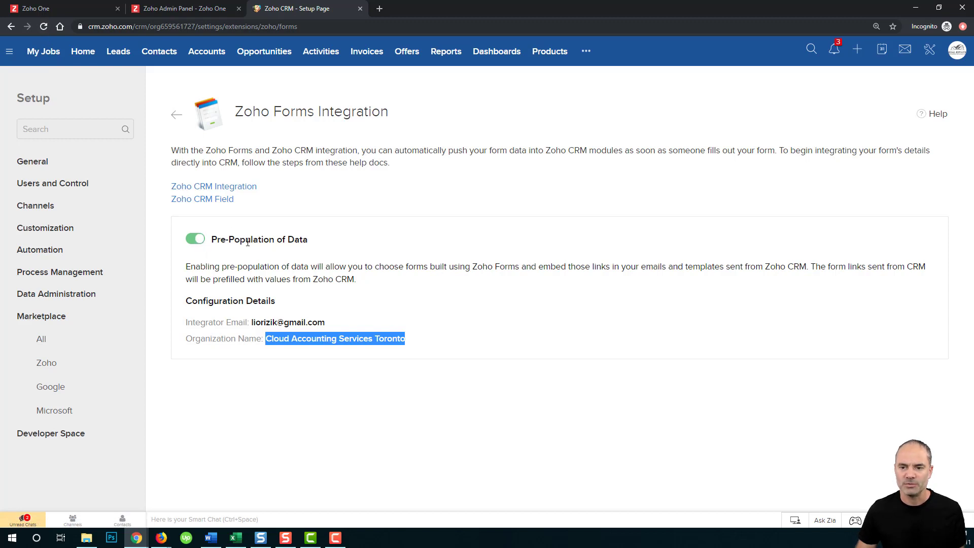
{"action": "left_click", "coordinate": [43, 28]}
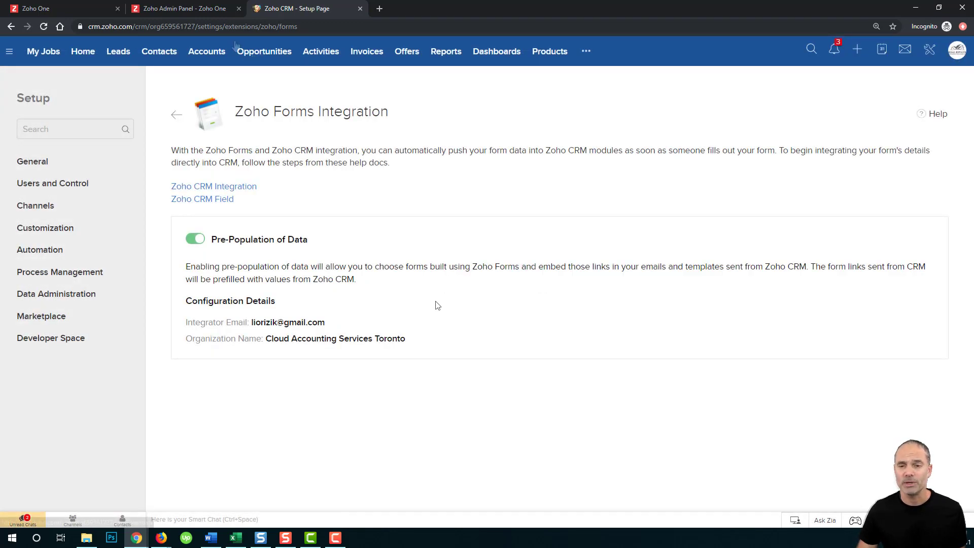
Return to the Zoho One apps page and launch the Forms application.
{"action": "left_click", "coordinate": [212, 9]}
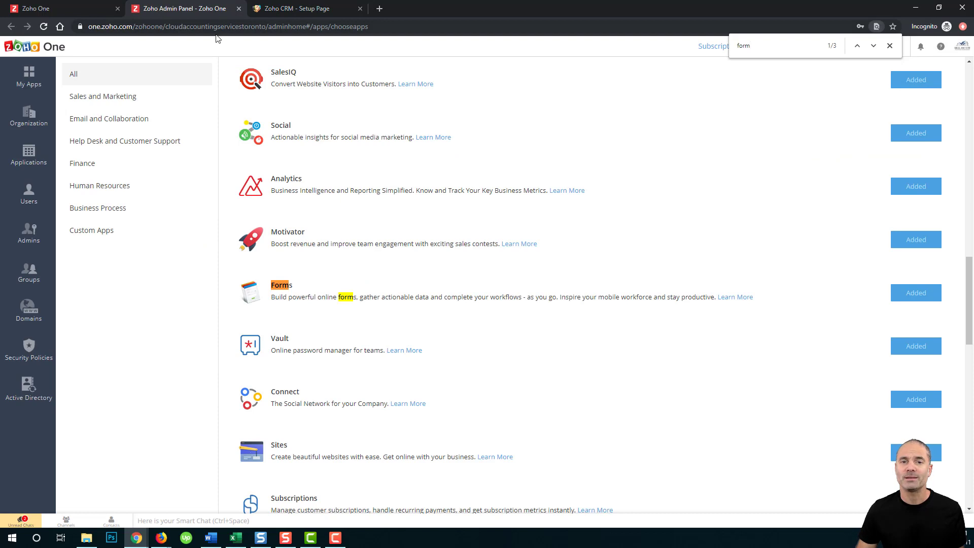
{"action": "left_click", "coordinate": [72, 9]}
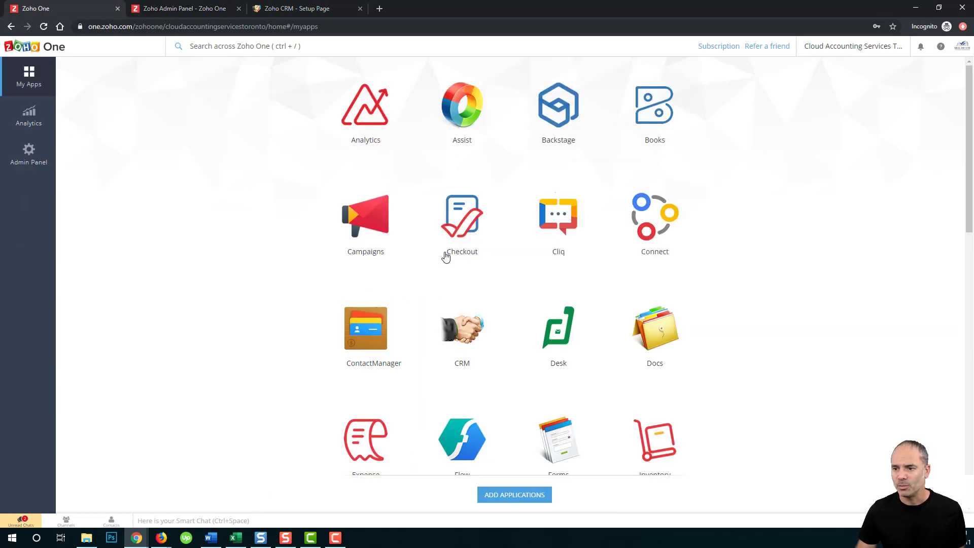
{"action": "scroll", "coordinate": [522, 337], "scroll_direction": "down", "scroll_amount": 2}
{"action": "left_click", "coordinate": [567, 350]}
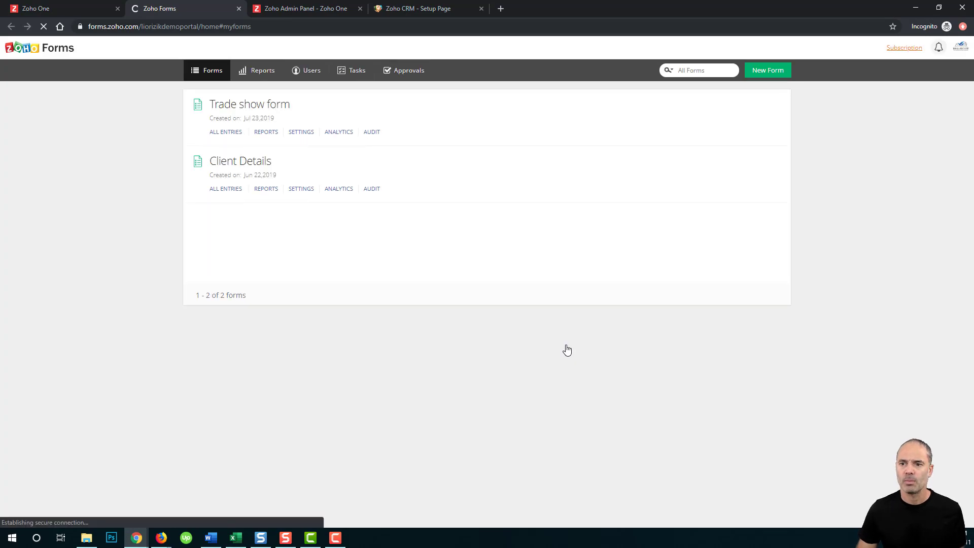
Create a new blank form named "Subcontractor push to zoho".
{"action": "left_click", "coordinate": [768, 72]}
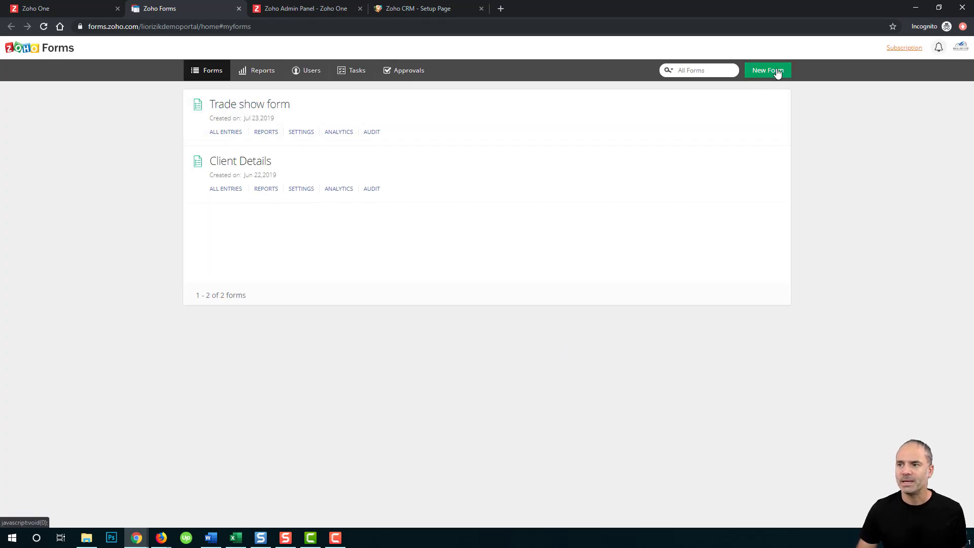
{"action": "left_click", "coordinate": [537, 223]}
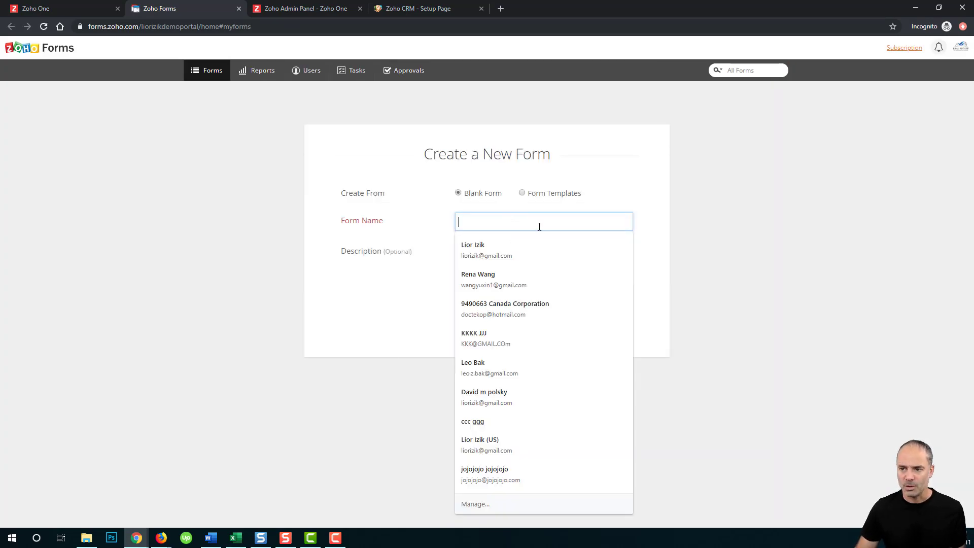
{"action": "type", "text": "Subcontractor push to zoho"}
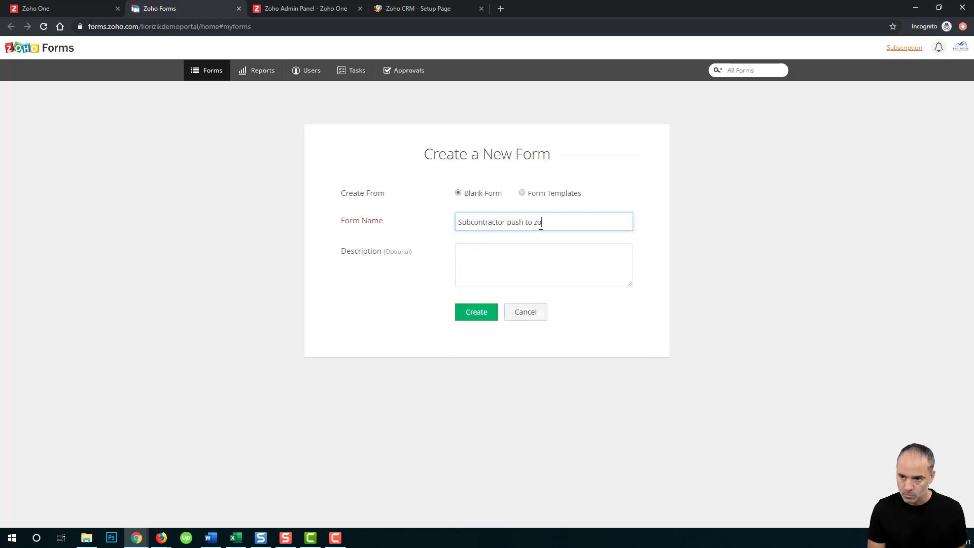
{"action": "left_click", "coordinate": [476, 312]}
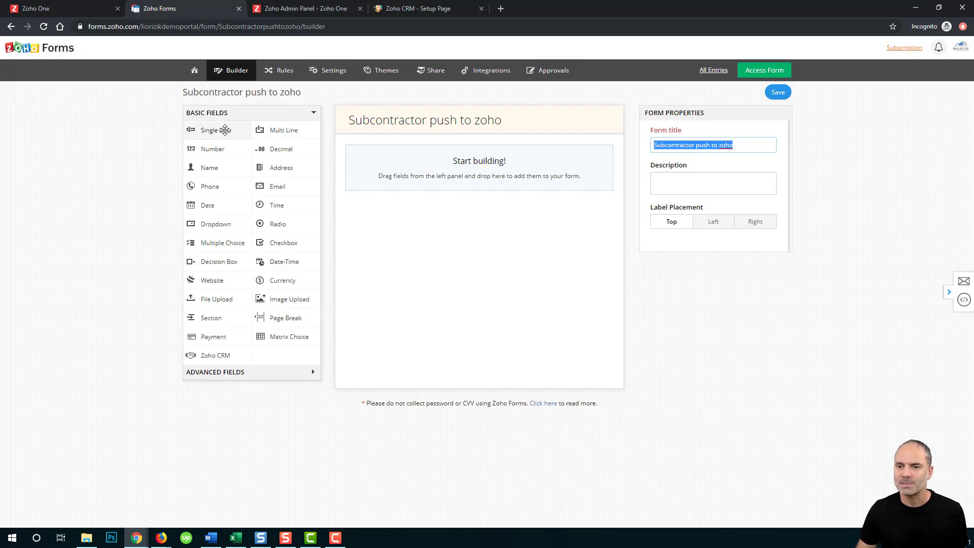
Add two Single Line fields to the form, labelled "Deal Name" and "Address".
{"action": "left_click_drag", "start_coordinate": [221, 130], "coordinate": [465, 215]}
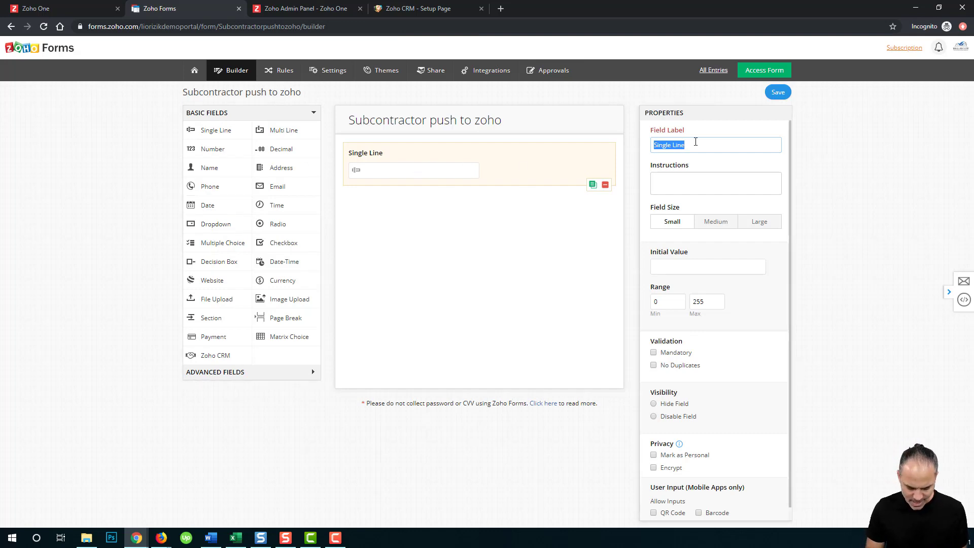
{"action": "type", "text": "Deal Name"}
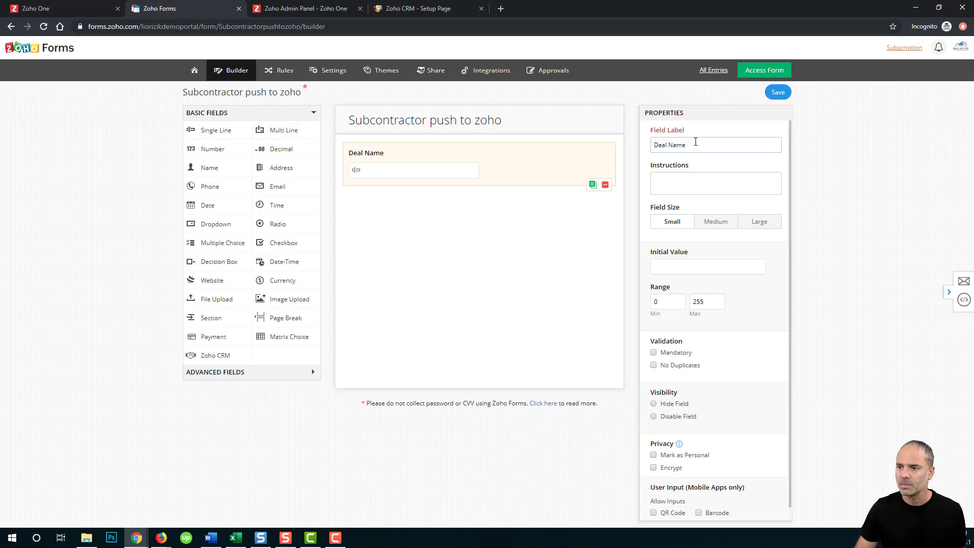
{"action": "left_click_drag", "start_coordinate": [224, 130], "coordinate": [417, 205]}
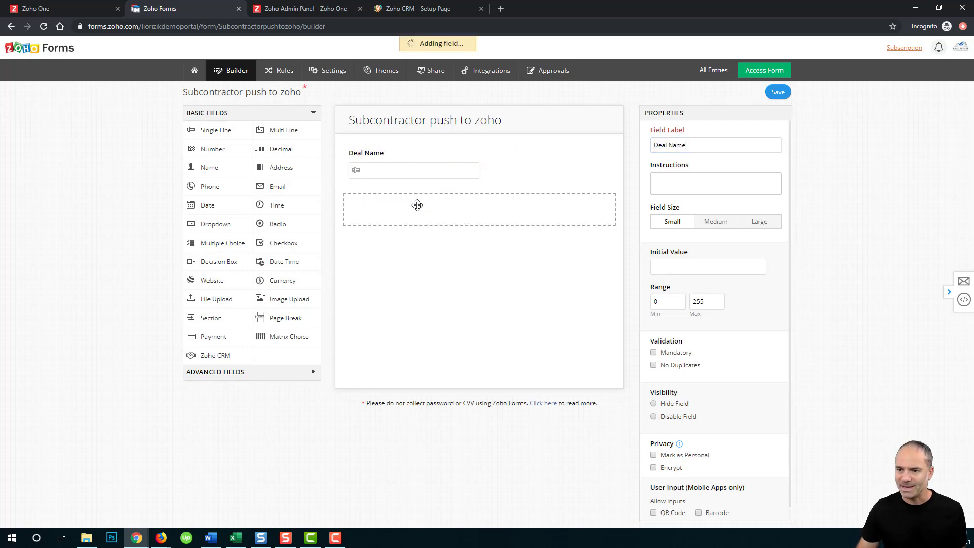
{"action": "type", "text": "Add"}
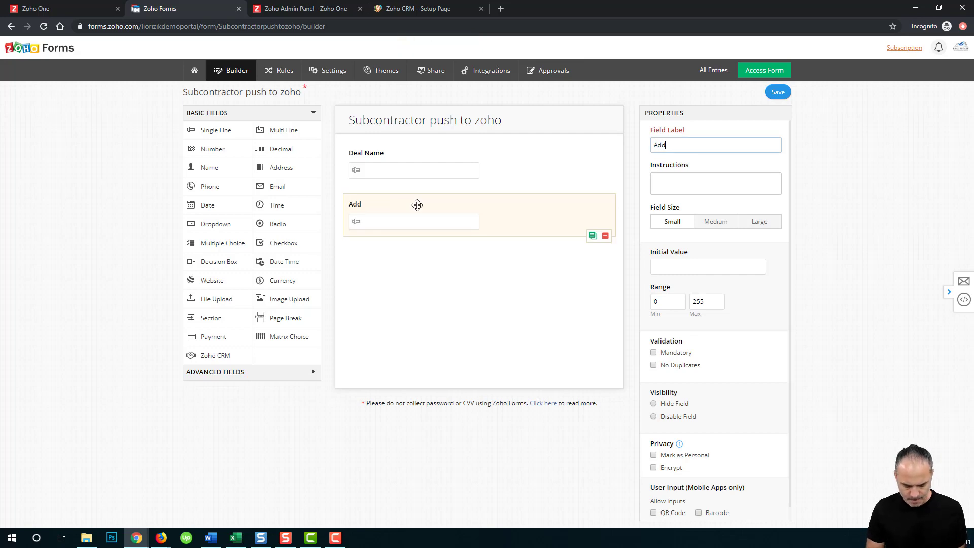
{"action": "type", "text": "ress"}
Add two more Single Line fields below Address, labelled "City" and "Postal Code".
{"action": "left_click_drag", "start_coordinate": [224, 131], "coordinate": [398, 268]}
{"action": "type", "text": "City"}
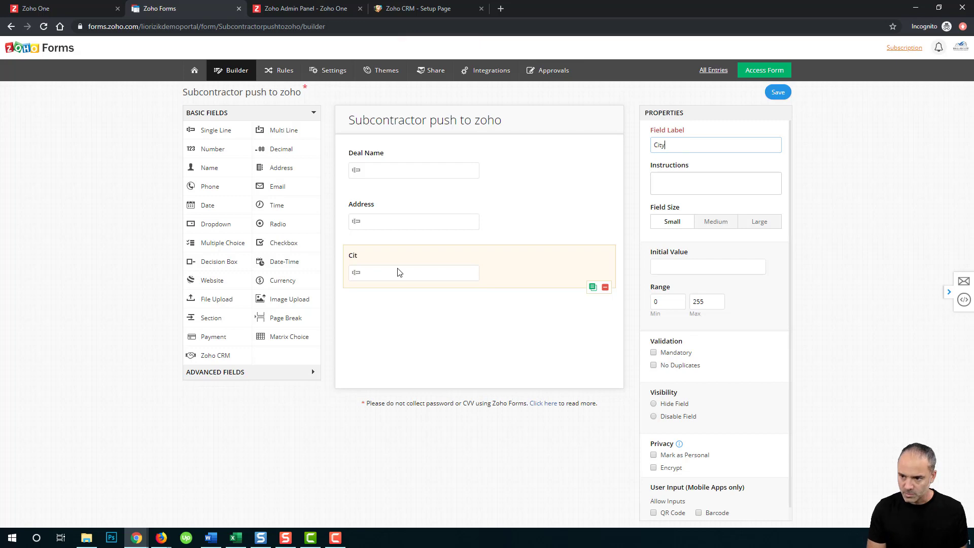
{"action": "left_click_drag", "start_coordinate": [226, 130], "coordinate": [390, 313]}
{"action": "type", "text": "Pos"}
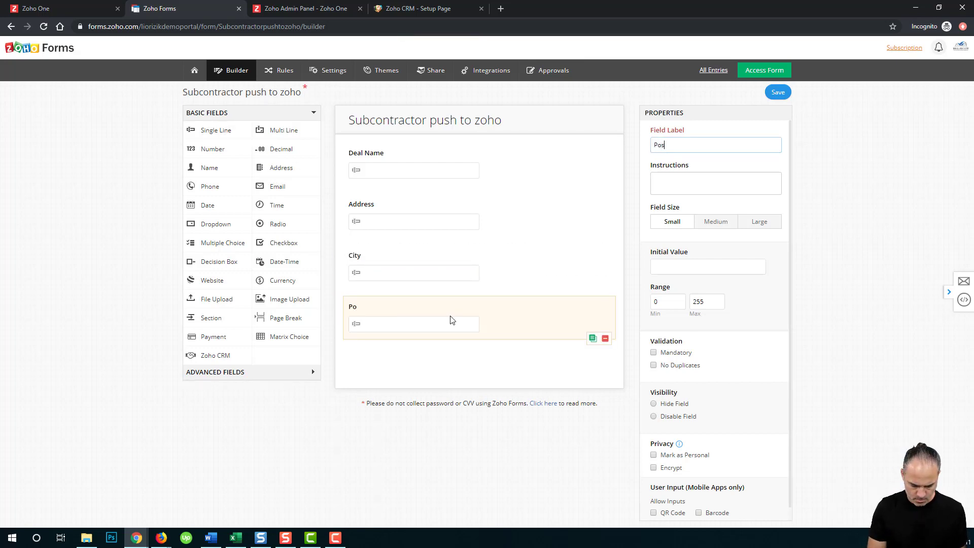
{"action": "type", "text": "tal Code"}
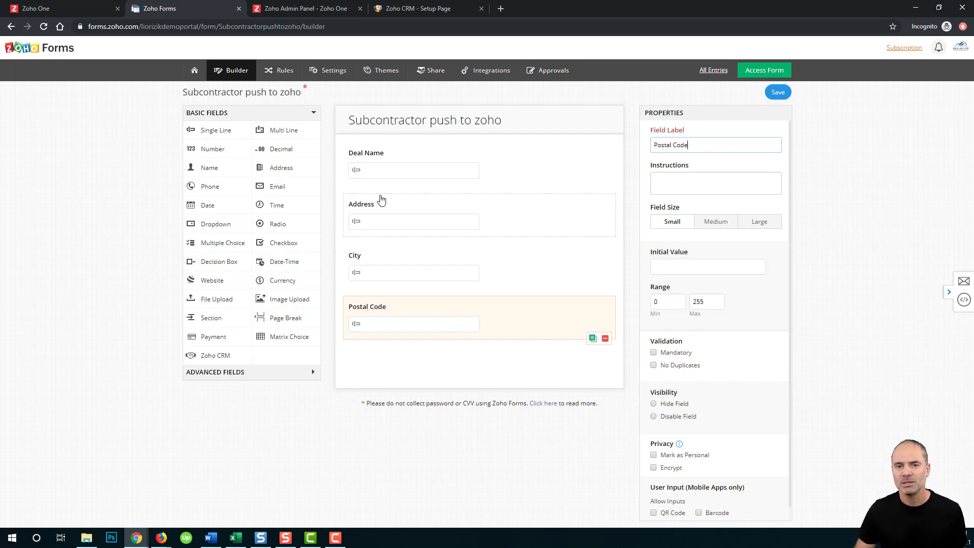
Disable the Deal Name, Address, City and Postal Code fields so they cannot be edited on the form.
{"action": "left_click", "coordinate": [503, 173]}
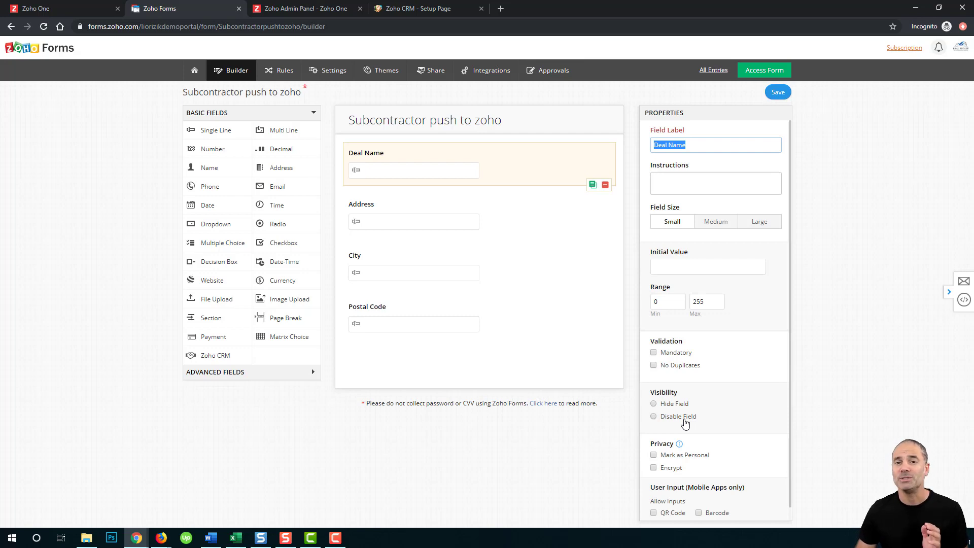
{"action": "left_click", "coordinate": [653, 417]}
{"action": "left_click", "coordinate": [453, 222]}
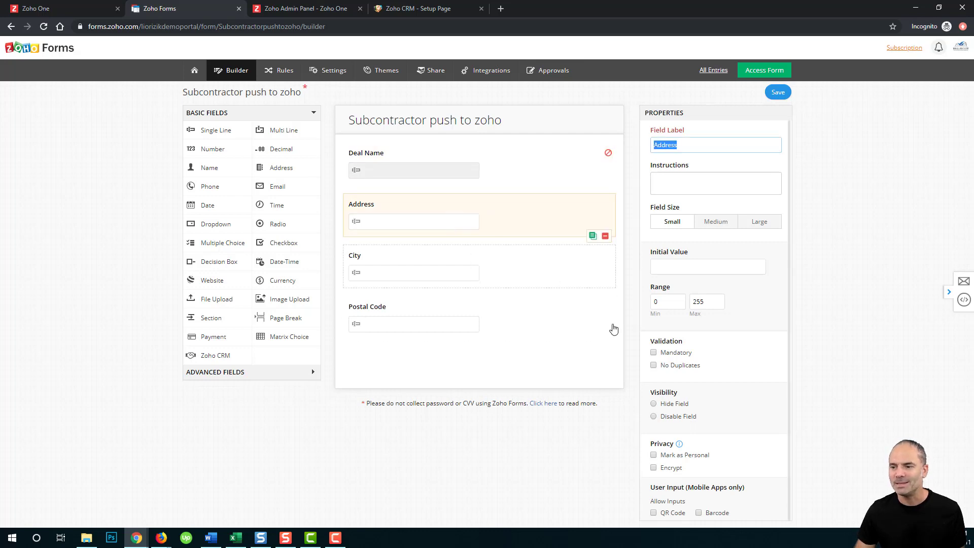
{"action": "left_click", "coordinate": [684, 419]}
{"action": "left_click", "coordinate": [435, 280]}
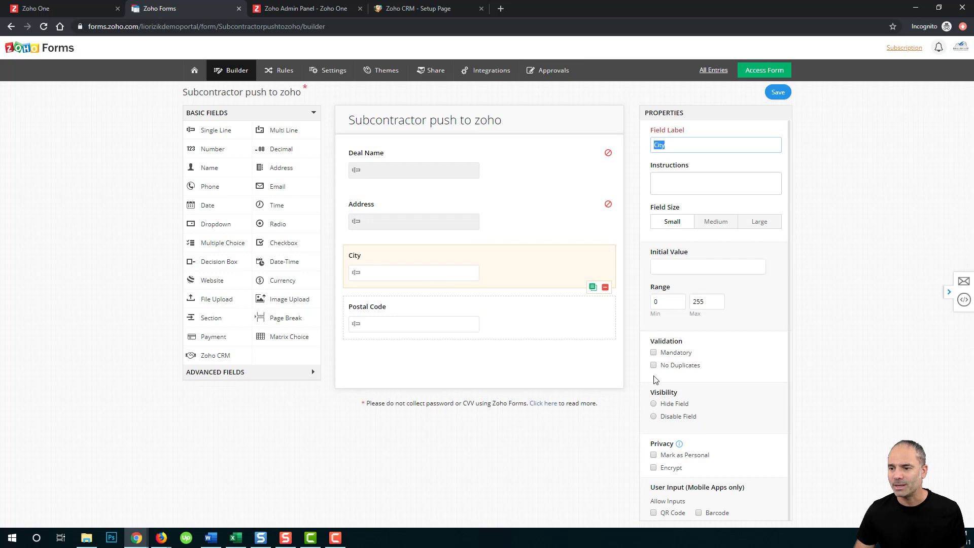
{"action": "left_click", "coordinate": [685, 419]}
{"action": "left_click", "coordinate": [473, 325]}
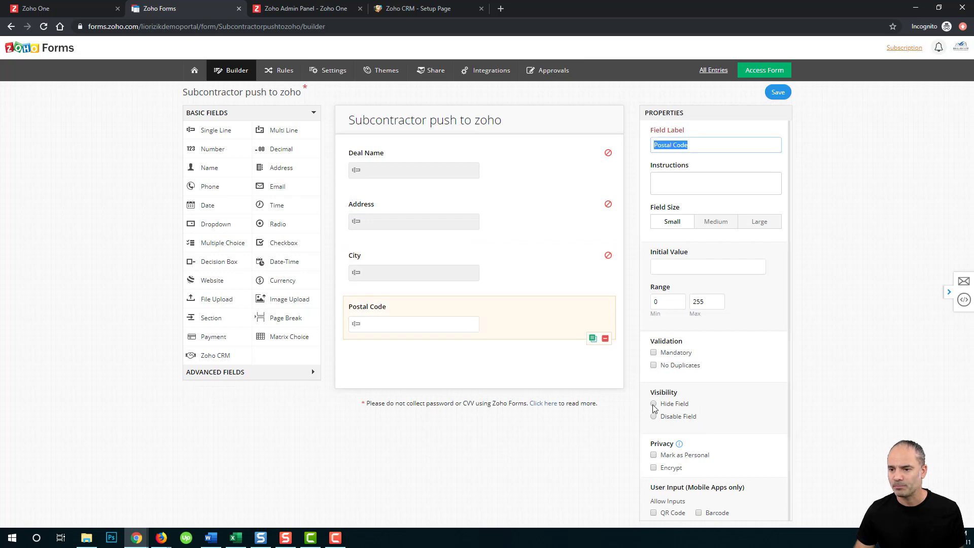
{"action": "left_click", "coordinate": [687, 417]}
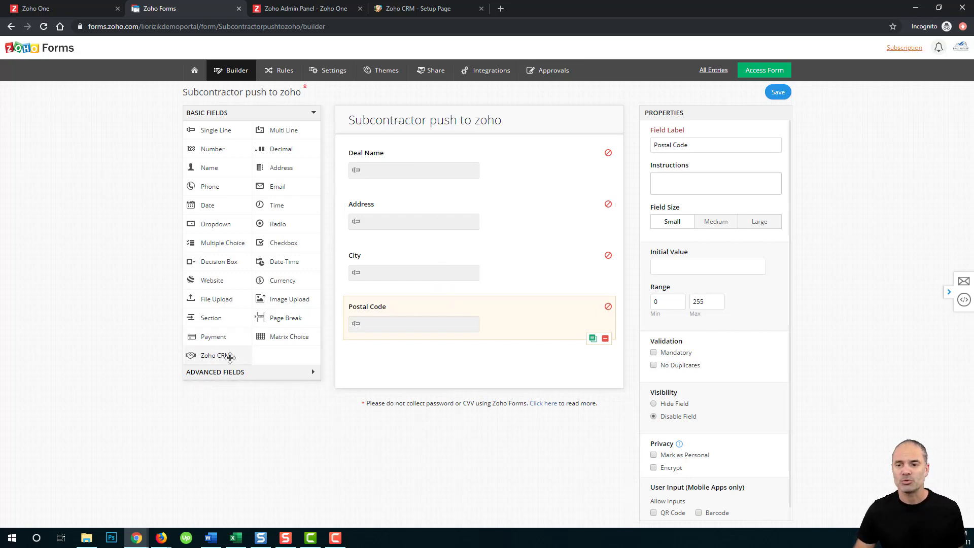
Add a Zoho CRM field above Deal Name, using the Opportunities module, Standard layout and Opportunity Name field.
{"action": "left_click_drag", "start_coordinate": [218, 357], "coordinate": [430, 160]}
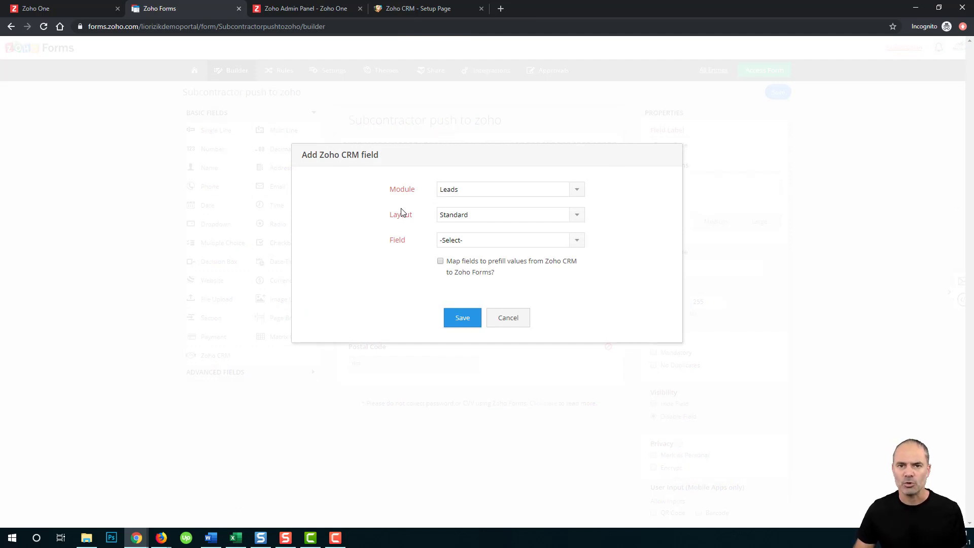
{"action": "left_click", "coordinate": [458, 190]}
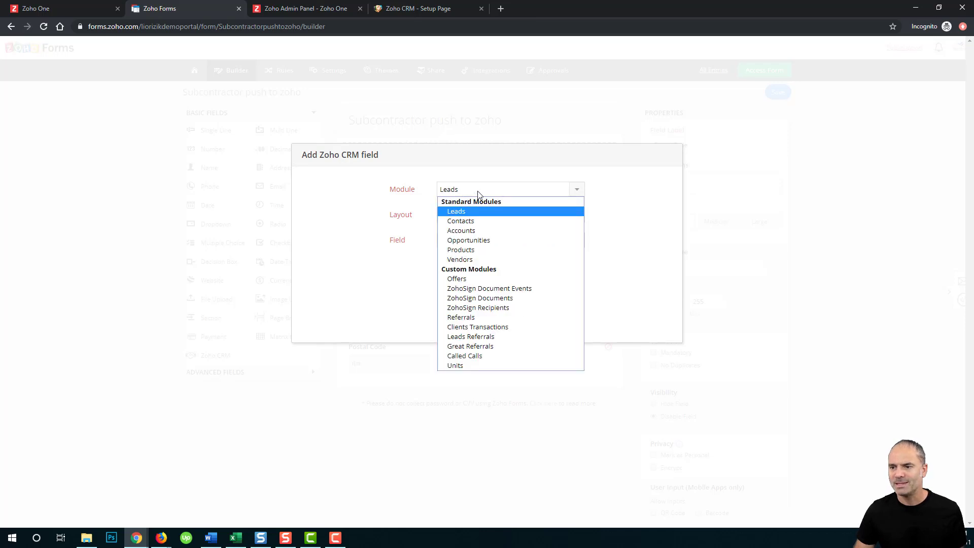
{"action": "left_click", "coordinate": [504, 241]}
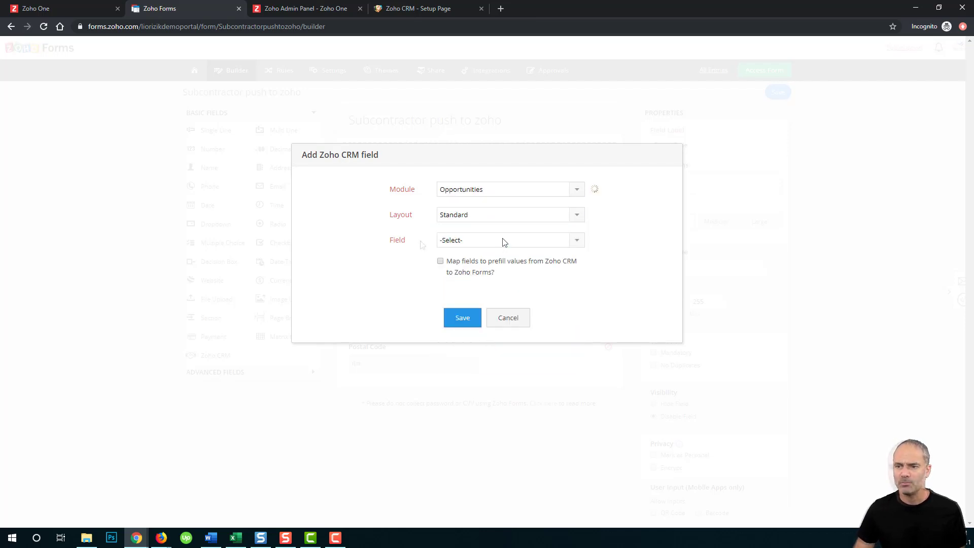
{"action": "left_click", "coordinate": [477, 243]}
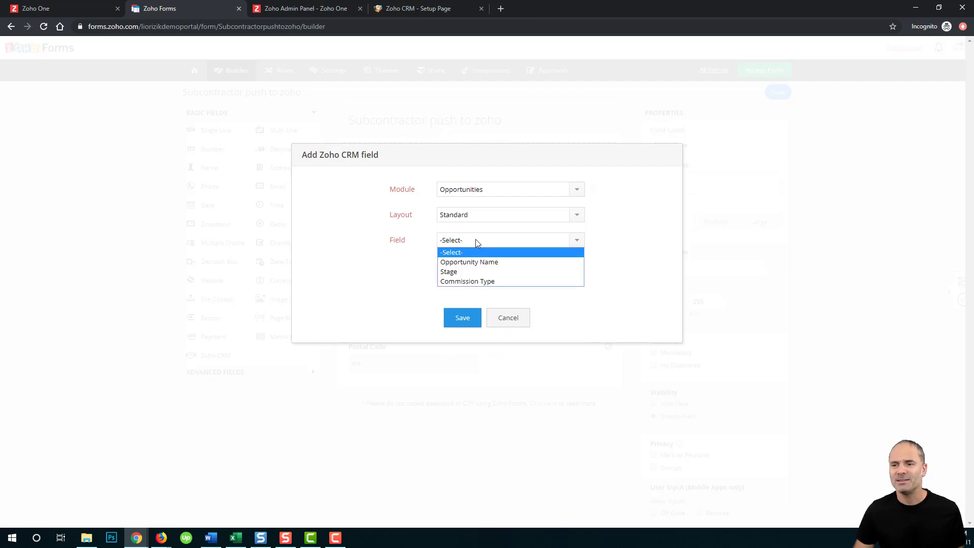
{"action": "left_click", "coordinate": [509, 261]}
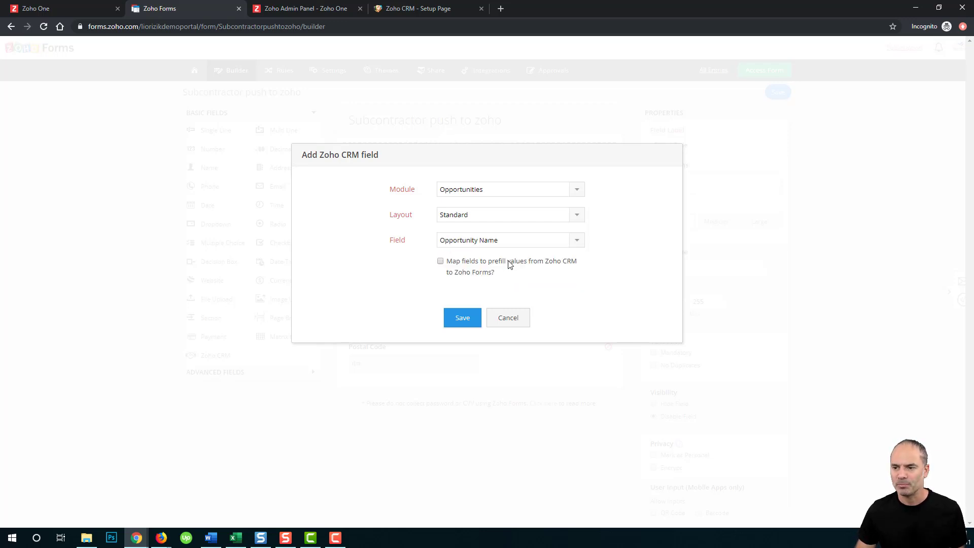
Enable prefilling from Zoho CRM and map Opportunity Name to the form's Deal Name field.
{"action": "left_click", "coordinate": [440, 262]}
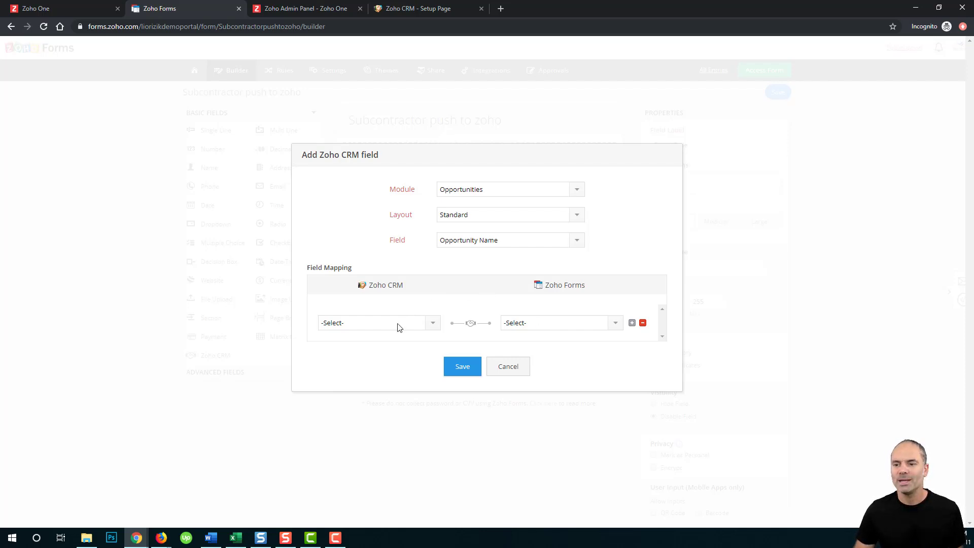
{"action": "left_click", "coordinate": [437, 324]}
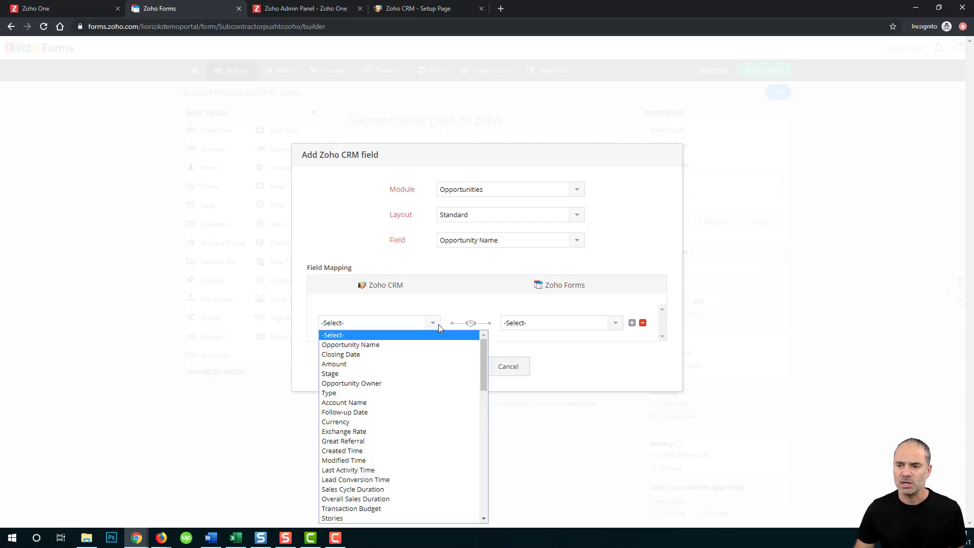
{"action": "left_click", "coordinate": [375, 346]}
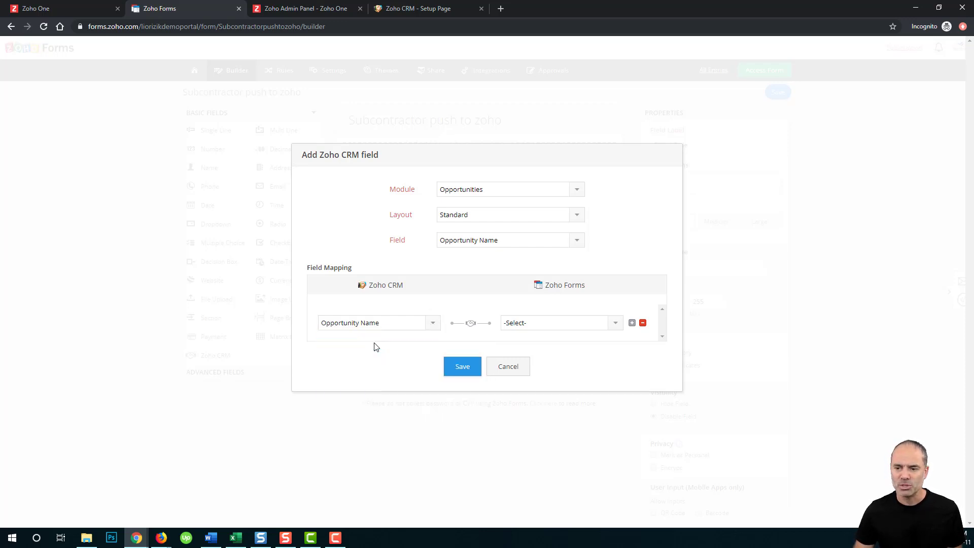
{"action": "left_click", "coordinate": [535, 325]}
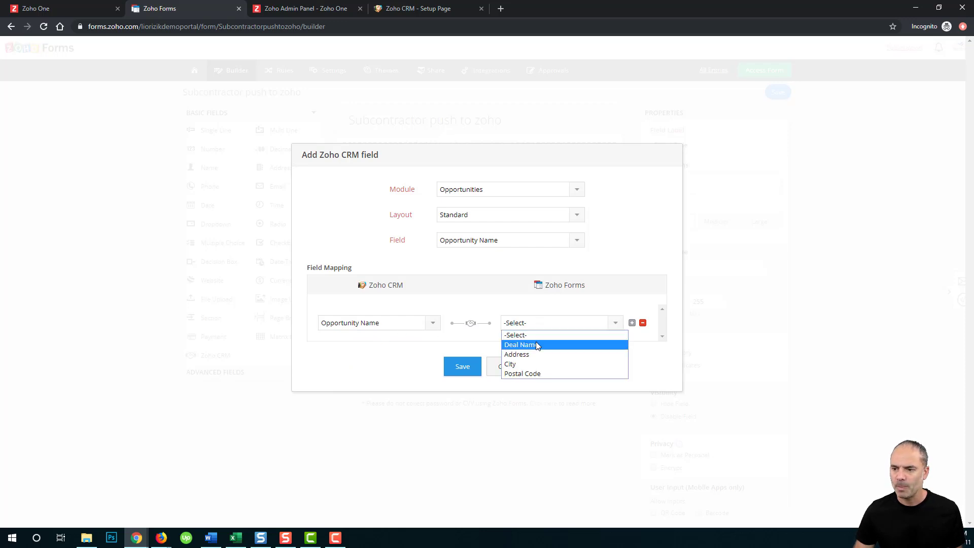
{"action": "left_click", "coordinate": [535, 344]}
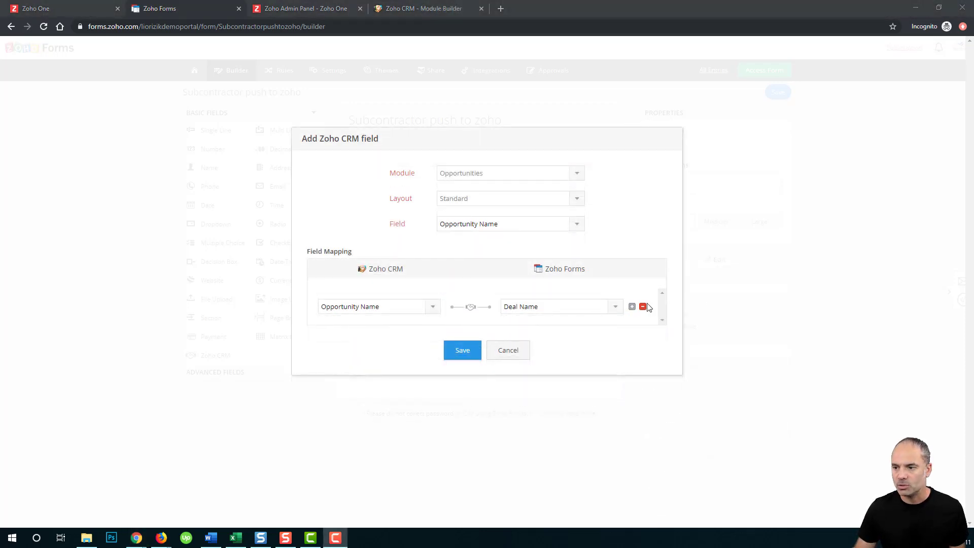
Add a second mapping row that links the CRM Address to the form's Address field.
{"action": "left_click", "coordinate": [631, 307]}
{"action": "left_click", "coordinate": [404, 335]}
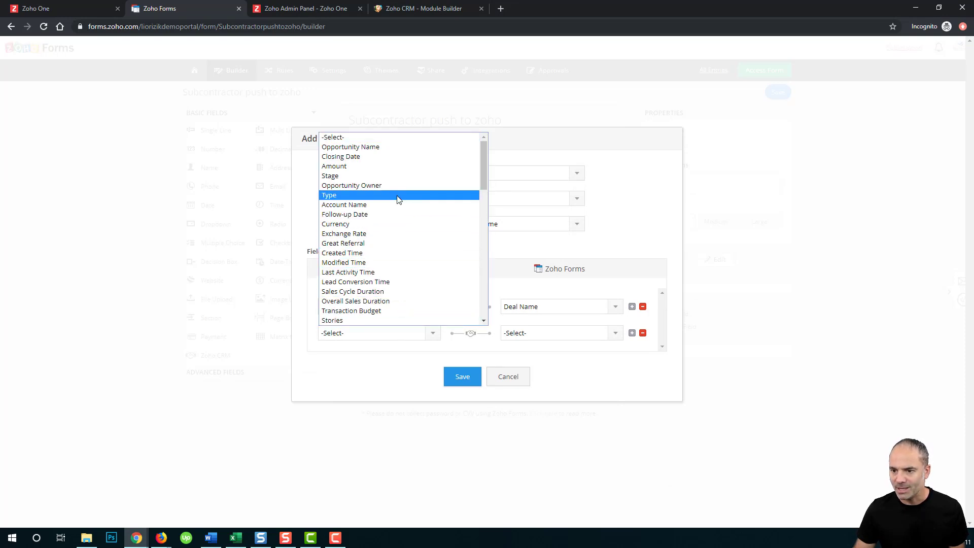
{"action": "key", "text": "a"}
{"action": "key", "text": "a"}
{"action": "scroll", "coordinate": [396, 195], "scroll_direction": "down", "scroll_amount": 3}
{"action": "left_click", "coordinate": [354, 274]}
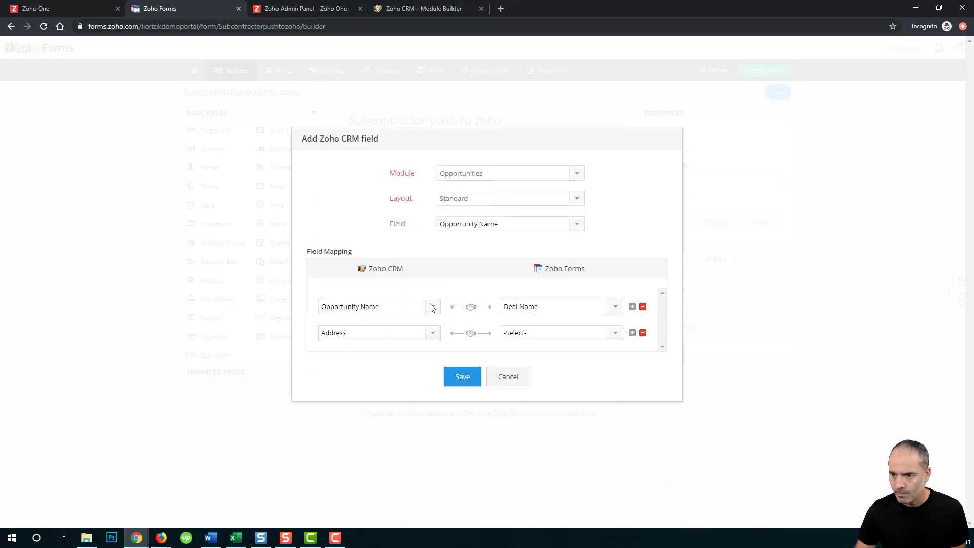
{"action": "left_click", "coordinate": [534, 333]}
{"action": "left_click", "coordinate": [537, 364]}
Add a third mapping row that links the CRM City to the form's City field.
{"action": "left_click", "coordinate": [631, 333]}
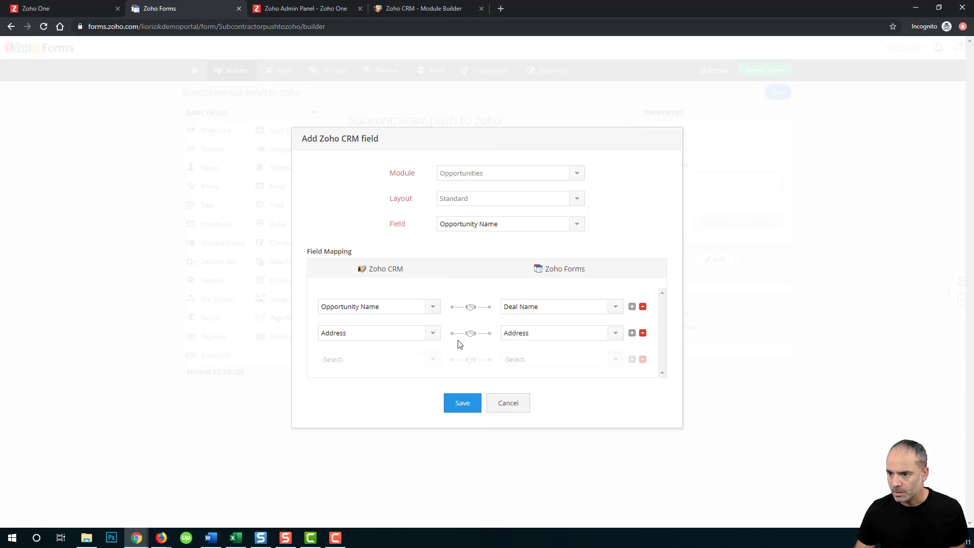
{"action": "left_click", "coordinate": [389, 359]}
{"action": "scroll", "coordinate": [386, 325], "scroll_direction": "down", "scroll_amount": 1}
{"action": "scroll", "coordinate": [382, 314], "scroll_direction": "down", "scroll_amount": 5}
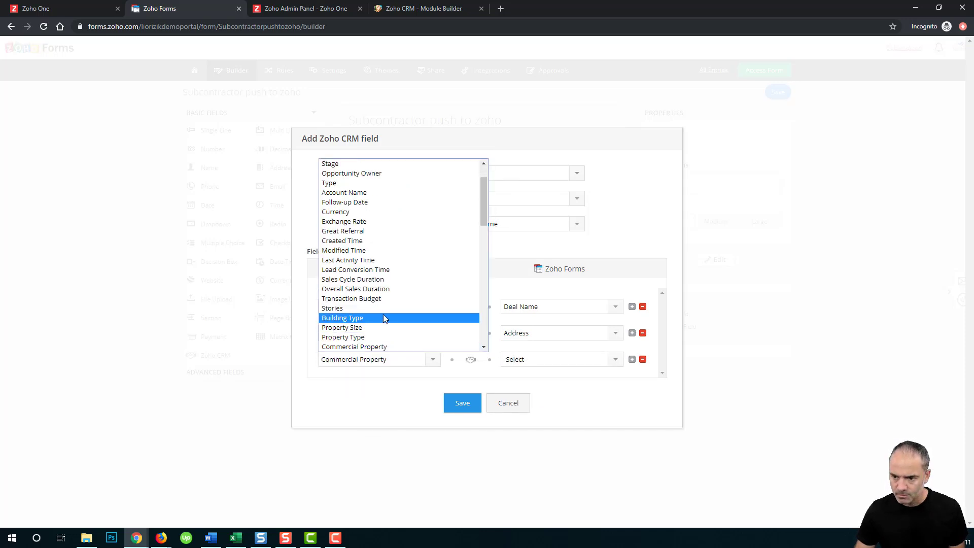
{"action": "left_click", "coordinate": [378, 309]}
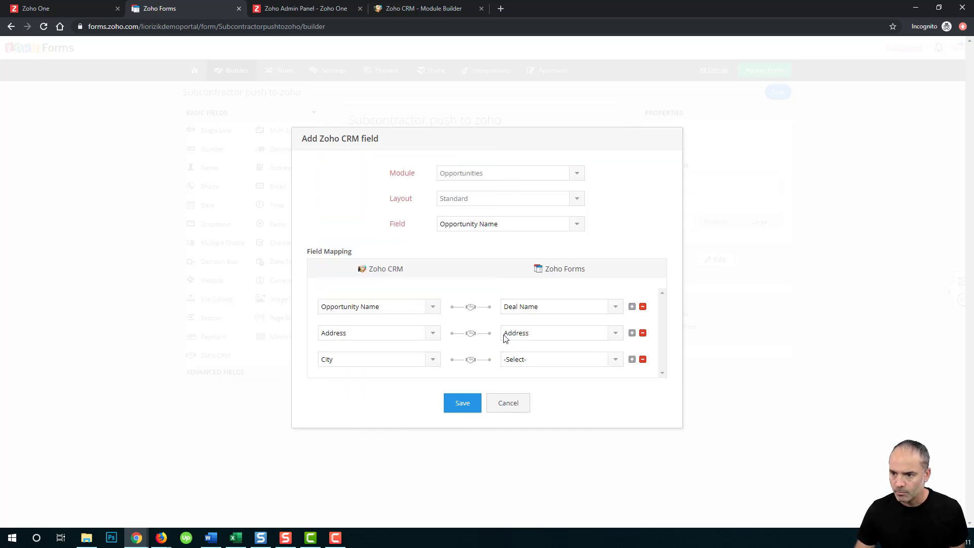
{"action": "left_click", "coordinate": [542, 358]}
{"action": "left_click", "coordinate": [534, 398]}
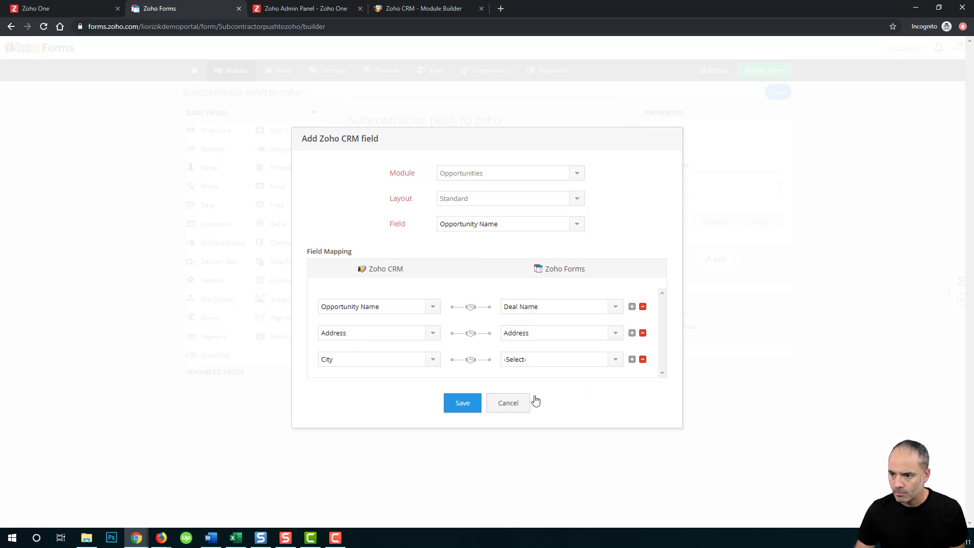
Add a mapping row linking the CRM Postal Code to the form's Postal Code and save the Zoho CRM field.
{"action": "left_click", "coordinate": [632, 359]}
{"action": "left_click", "coordinate": [400, 359]}
{"action": "scroll", "coordinate": [393, 325], "scroll_direction": "down", "scroll_amount": 5}
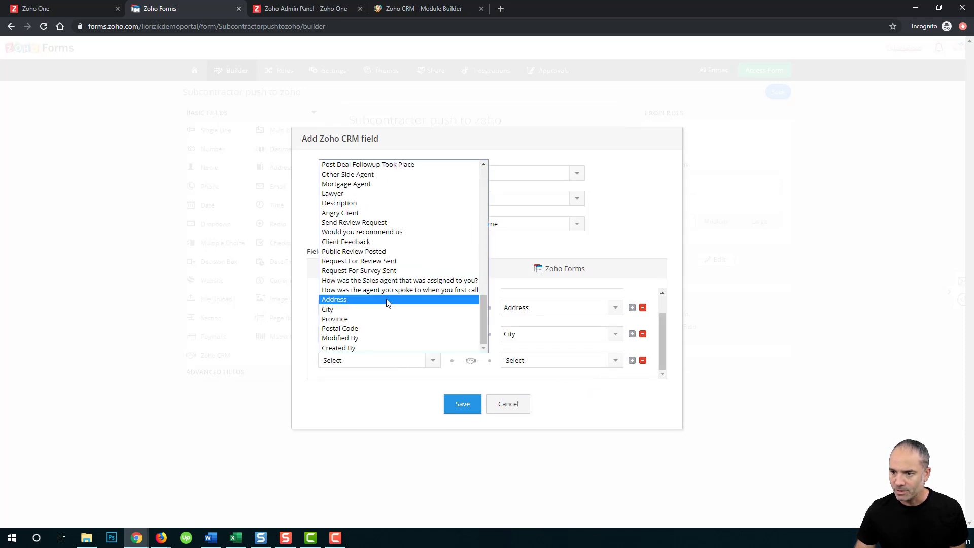
{"action": "left_click", "coordinate": [376, 330]}
{"action": "left_click", "coordinate": [541, 361]}
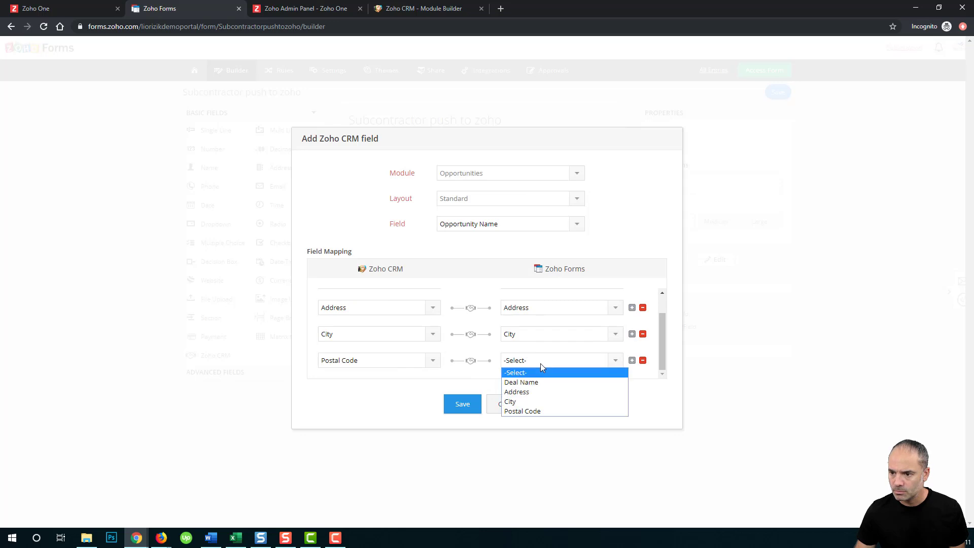
{"action": "left_click", "coordinate": [543, 409]}
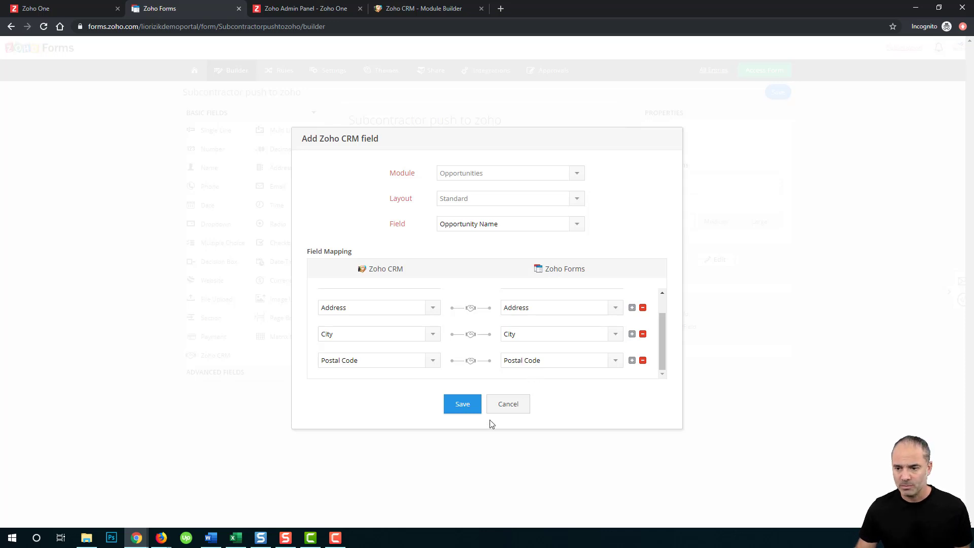
{"action": "left_click", "coordinate": [463, 405]}
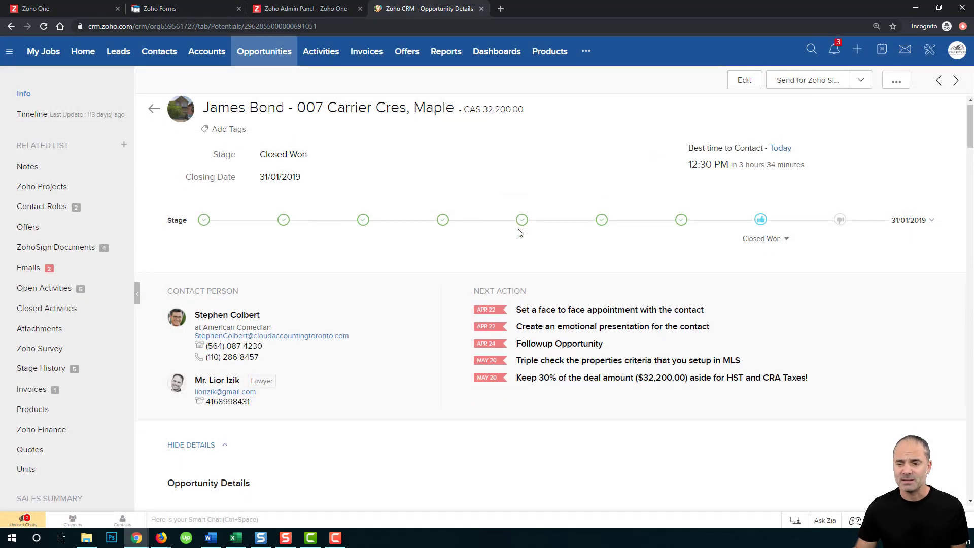
Copy the House Condition label from the House inspection section of the CRM opportunity and return to the form builder.
{"action": "scroll", "coordinate": [537, 304], "scroll_direction": "down", "scroll_amount": 8}
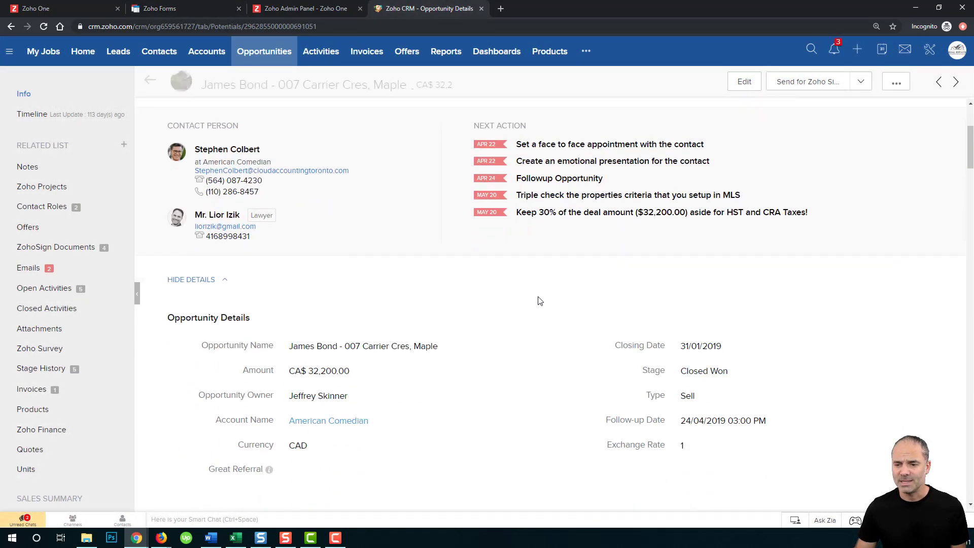
{"action": "scroll", "coordinate": [544, 316], "scroll_direction": "down", "scroll_amount": 9}
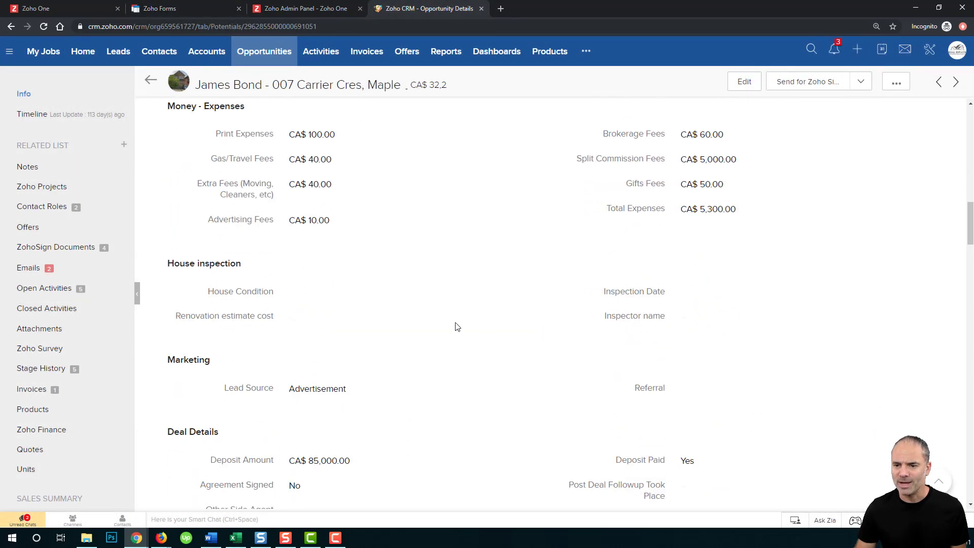
{"action": "left_click_drag", "start_coordinate": [208, 291], "coordinate": [285, 304]}
{"action": "key", "text": "ctrl+c"}
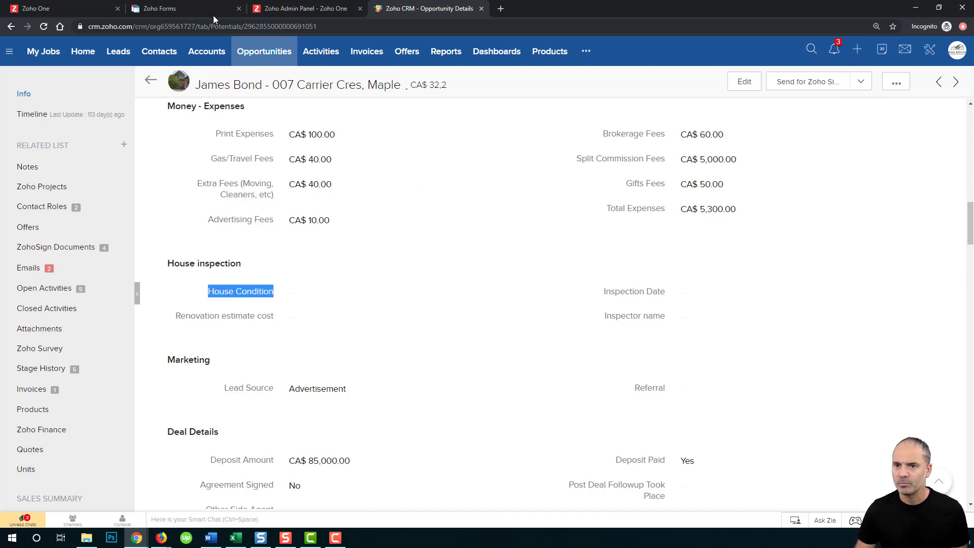
{"action": "left_click", "coordinate": [187, 9]}
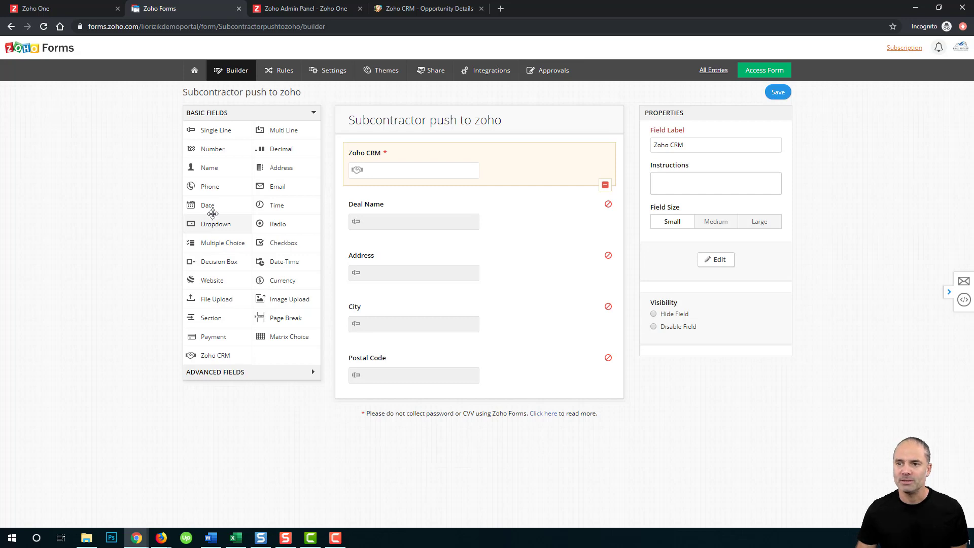
Examine the choices offered by the House Condition field in the CRM opportunity.
{"action": "left_click", "coordinate": [420, 9]}
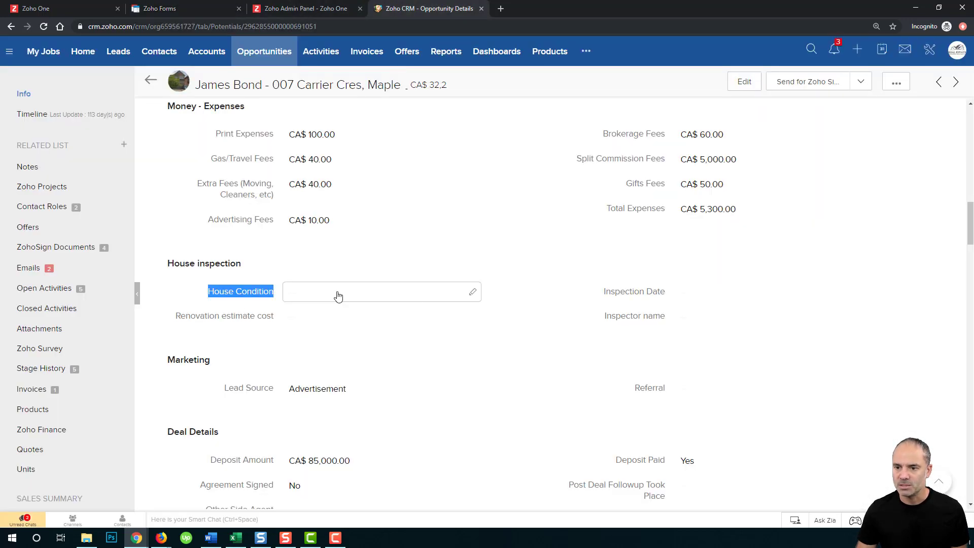
{"action": "left_click", "coordinate": [469, 289]}
{"action": "left_click", "coordinate": [470, 290]}
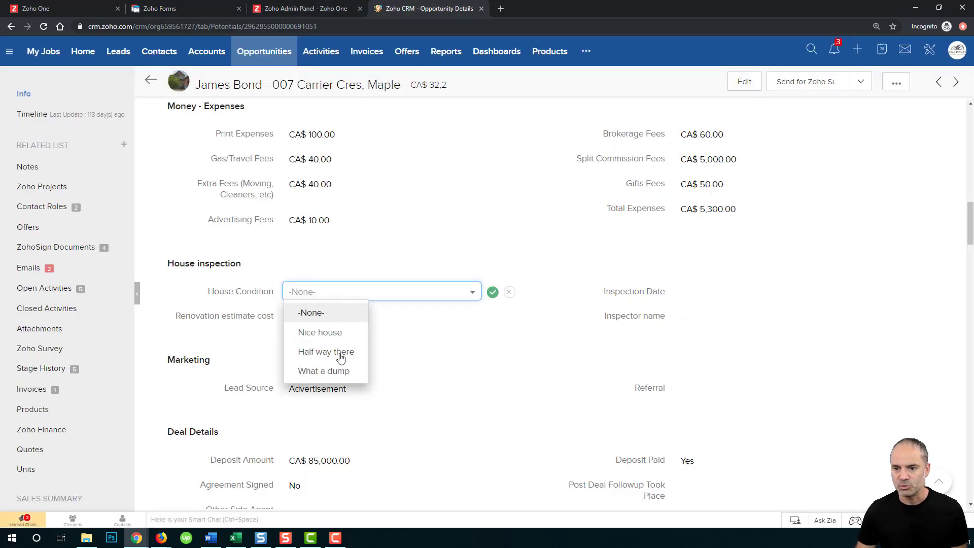
Add a Dropdown field below Postal Code in the form and label it "House Condition".
{"action": "left_click", "coordinate": [203, 9]}
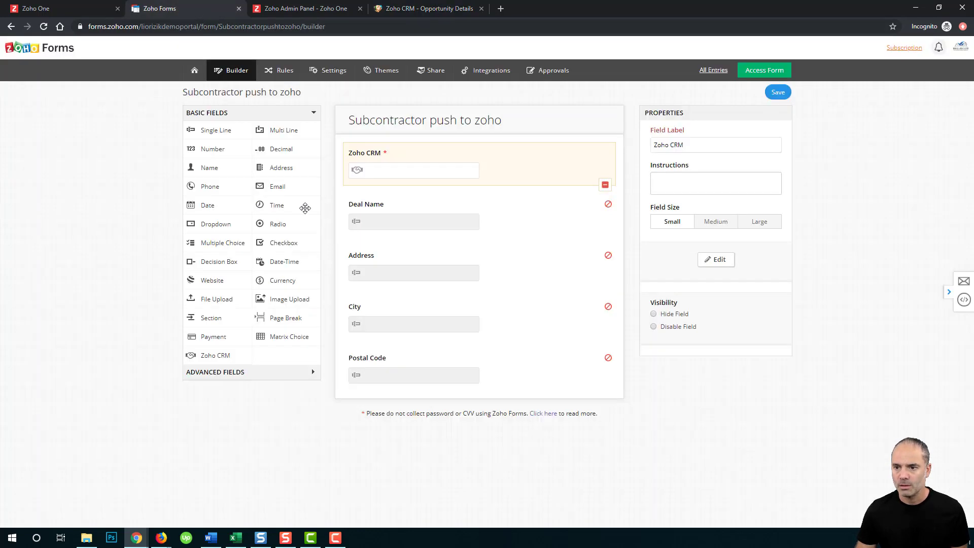
{"action": "left_click_drag", "start_coordinate": [220, 225], "coordinate": [428, 426]}
{"action": "key", "text": "ctrl+v"}
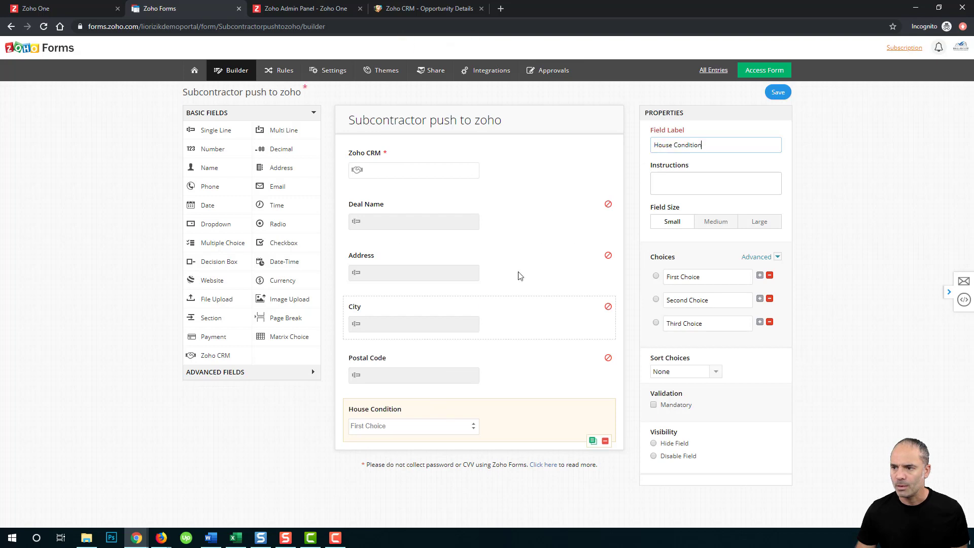
Check the House Condition options in the CRM opportunity and set the form dropdown's first choice to "Nice house".
{"action": "left_click", "coordinate": [406, 9]}
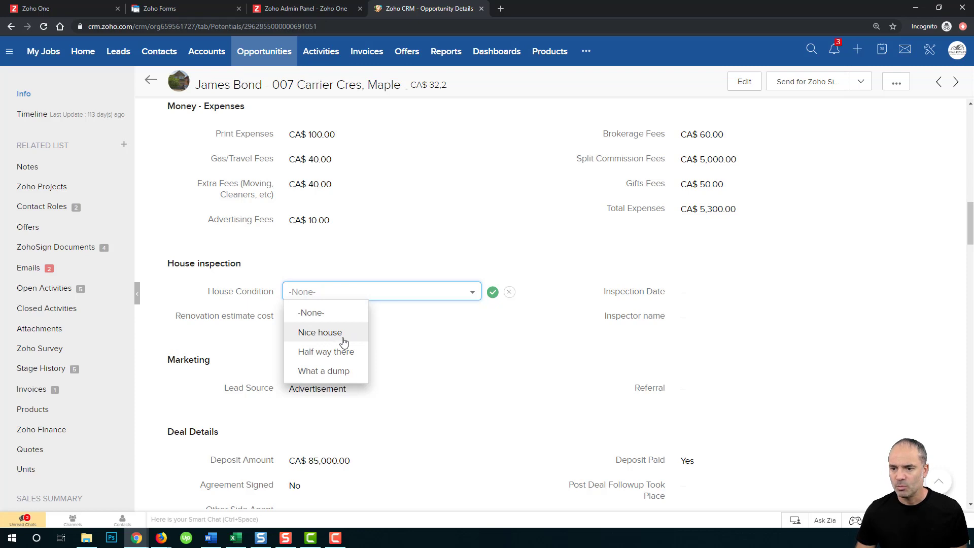
{"action": "left_click", "coordinate": [162, 8]}
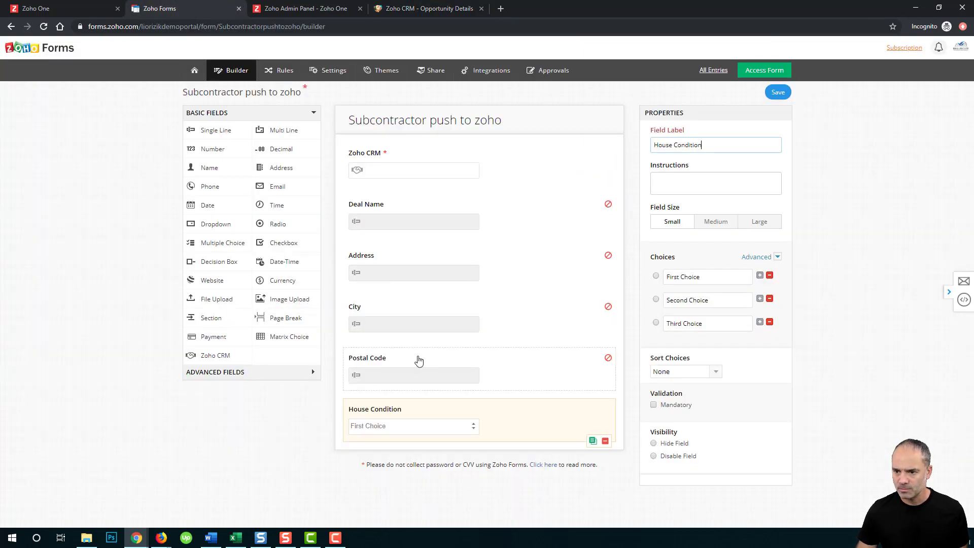
{"action": "left_click", "coordinate": [709, 277]}
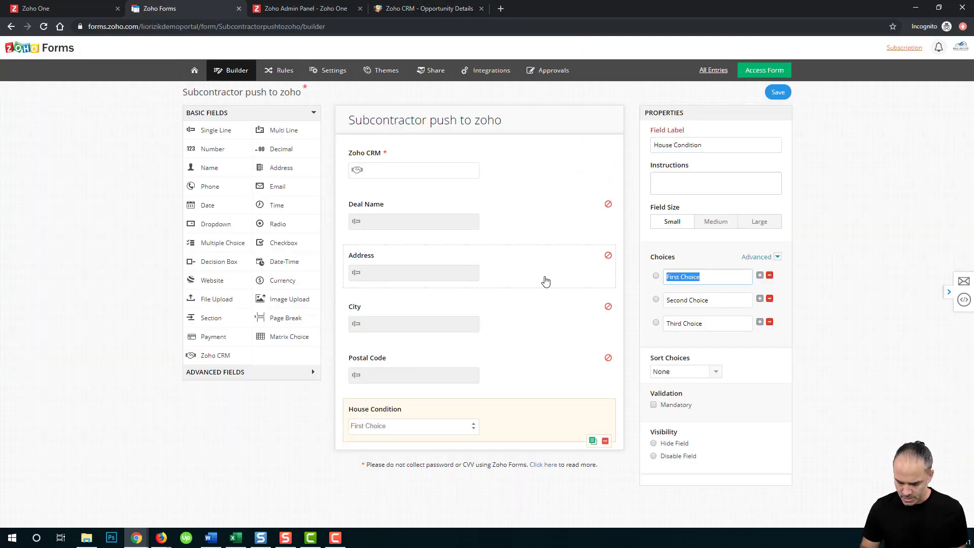
{"action": "type", "text": "Nice ho"}
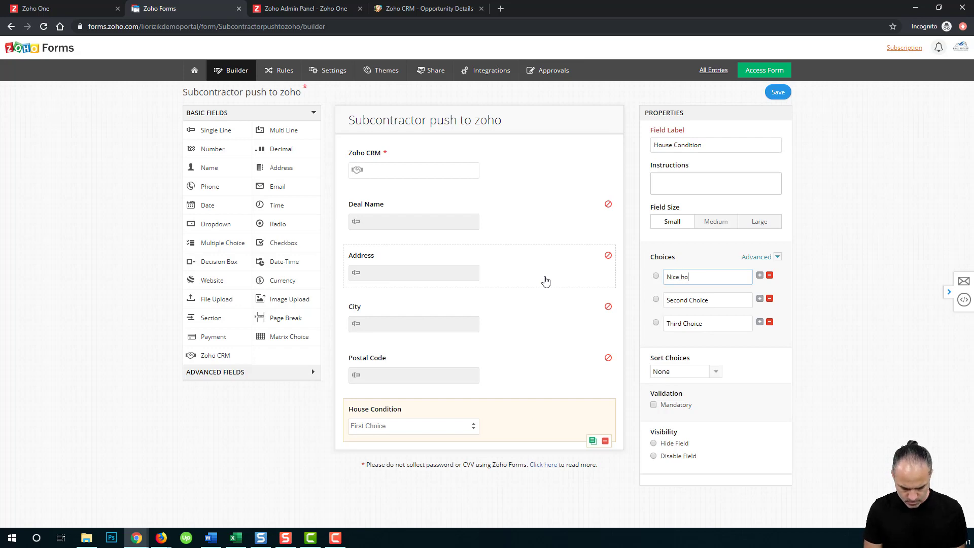
{"action": "type", "text": "use"}
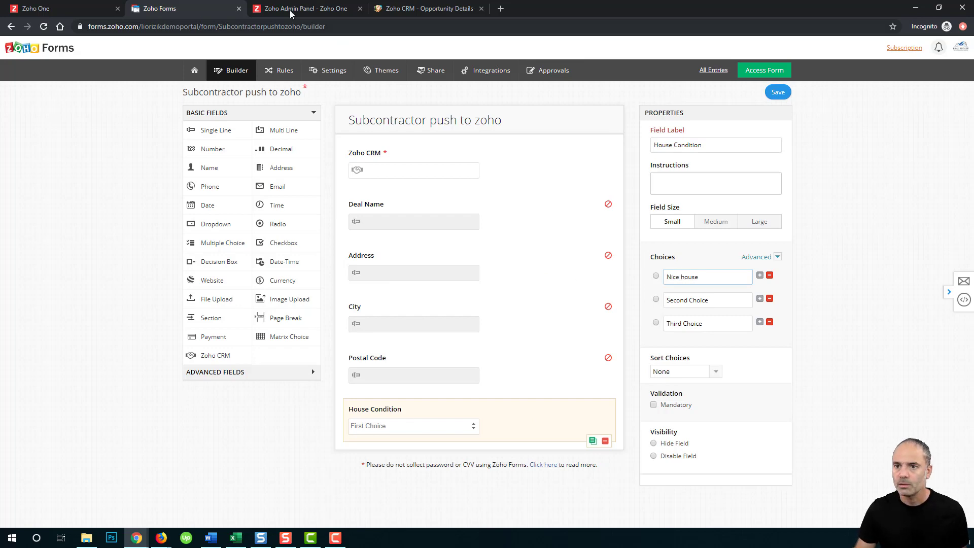
Recheck the CRM House Condition options and set the form dropdown's second choice to "Half way there".
{"action": "left_click", "coordinate": [425, 8]}
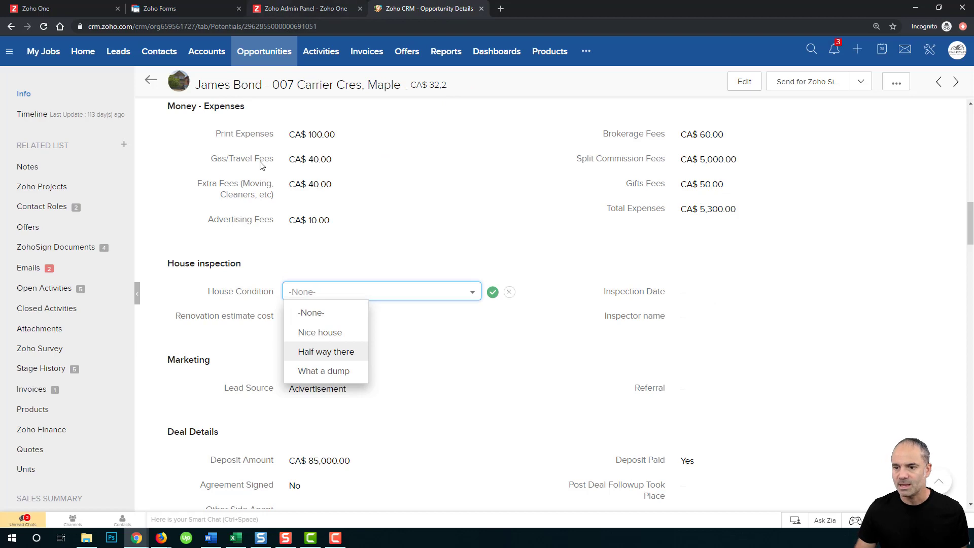
{"action": "left_click", "coordinate": [194, 15]}
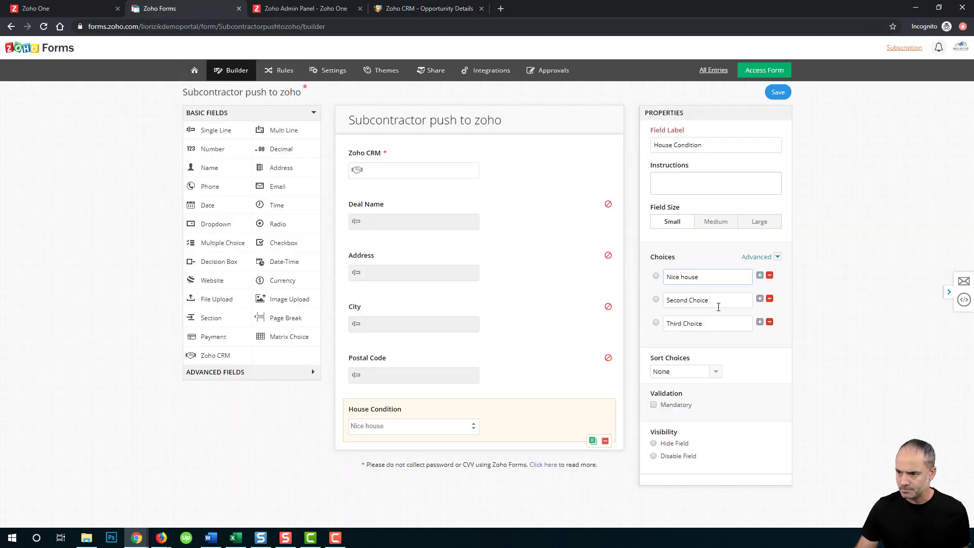
{"action": "left_click", "coordinate": [717, 302]}
{"action": "type", "text": "Hal"}
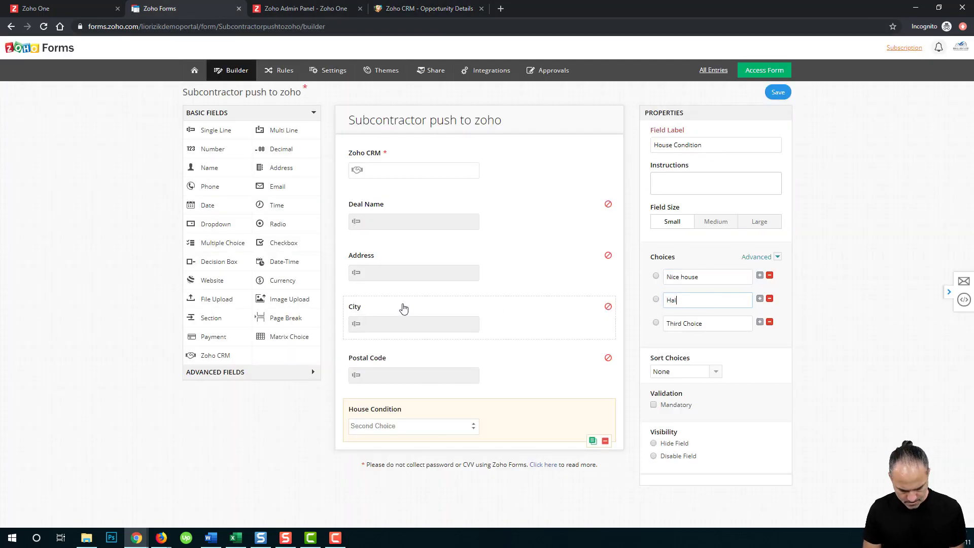
{"action": "type", "text": "f way there"}
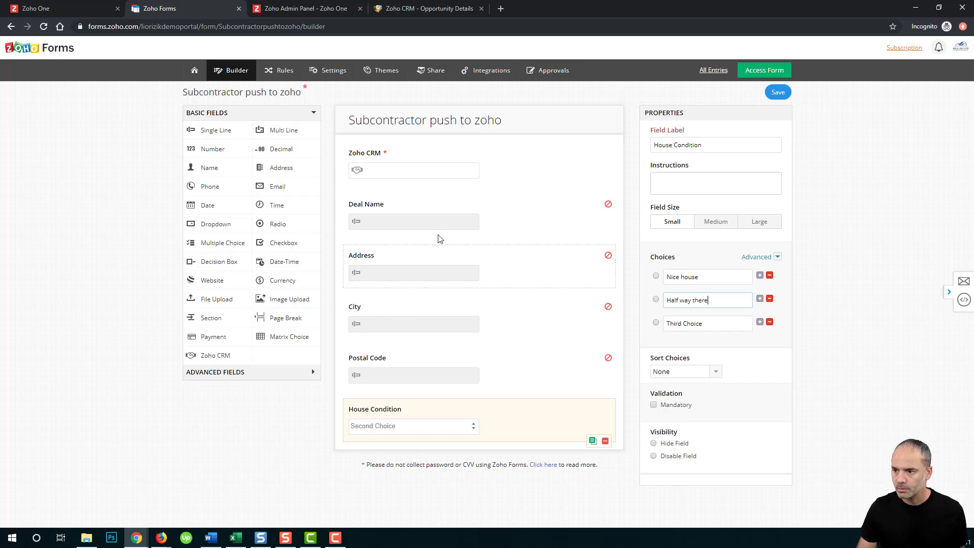
Look up the last House Condition option in the CRM opportunity and set the dropdown's third choice to "What a dump".
{"action": "left_click", "coordinate": [401, 9]}
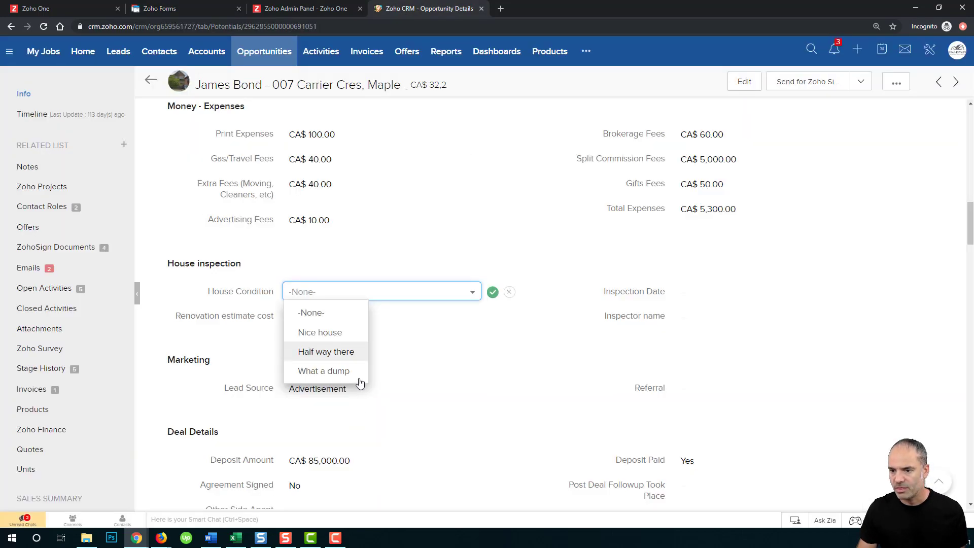
{"action": "left_click", "coordinate": [180, 8]}
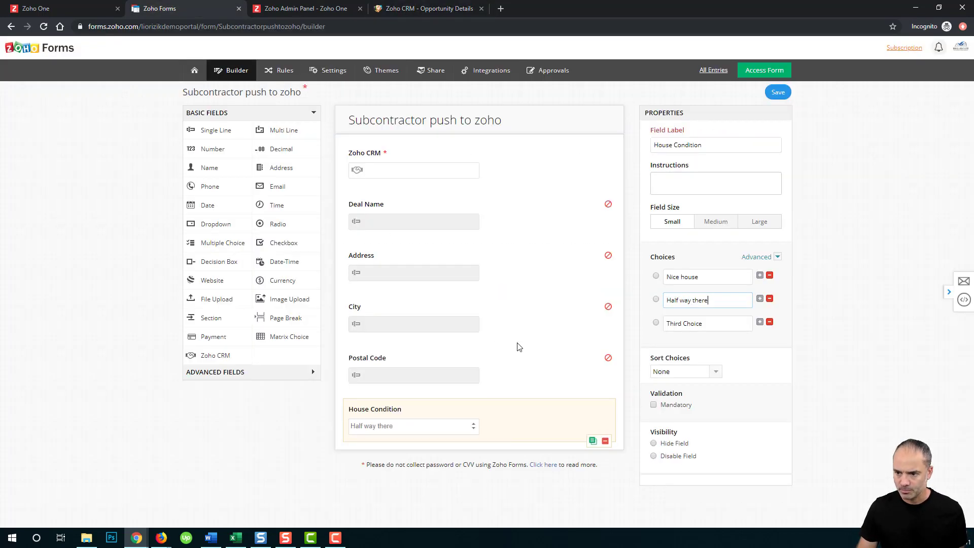
{"action": "key", "text": "Tab"}
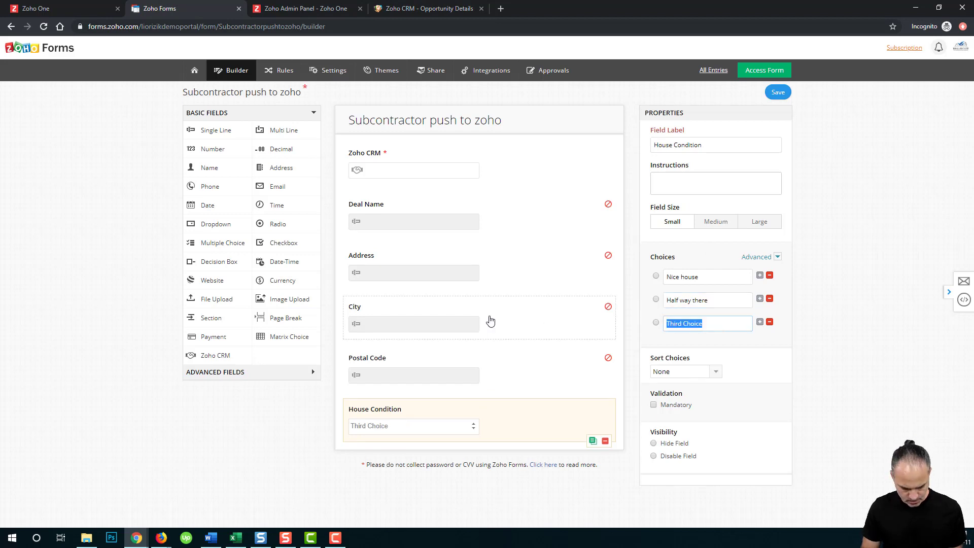
{"action": "type", "text": "What a dump"}
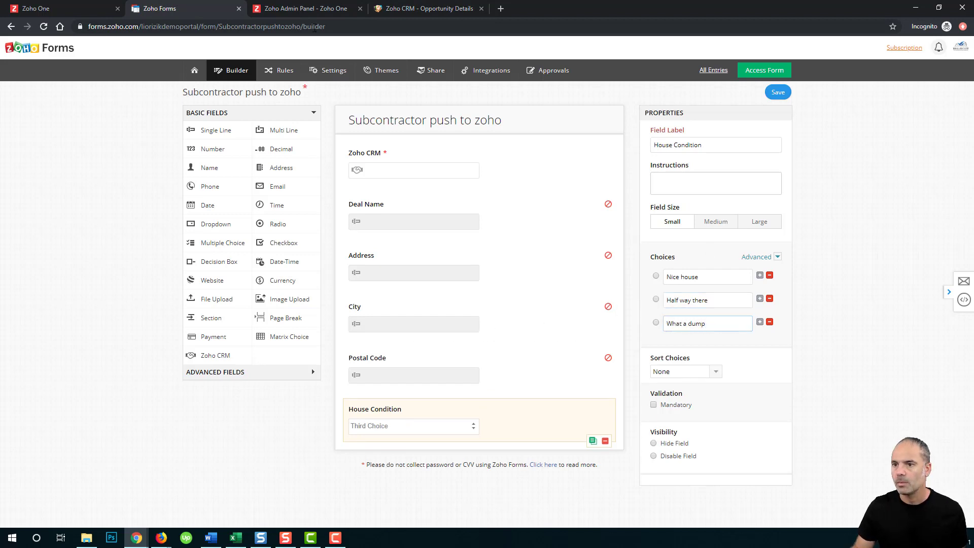
Cancel the House Condition edit in the CRM opportunity and add a Currency field below House Condition in the form, labelled "Renovation estimate cost".
{"action": "left_click", "coordinate": [429, 8]}
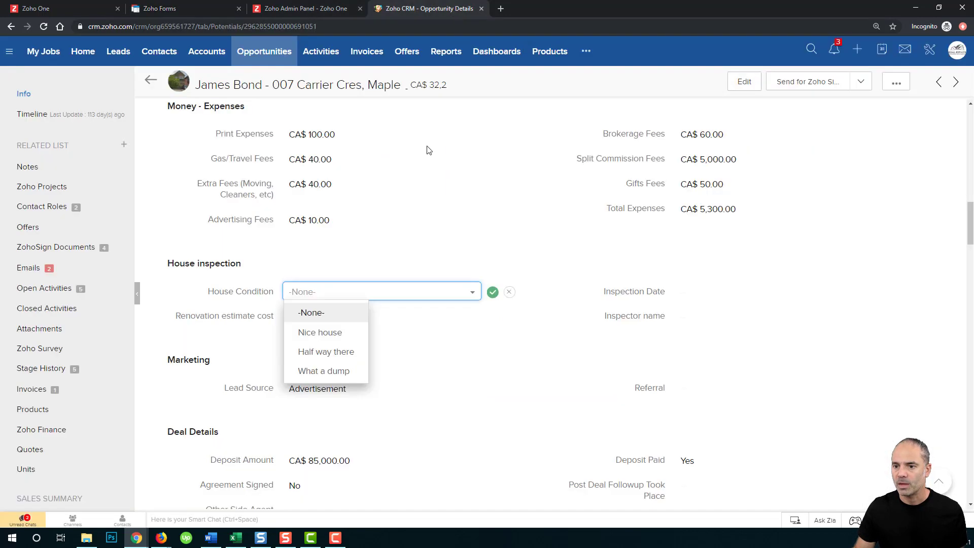
{"action": "left_click", "coordinate": [510, 294]}
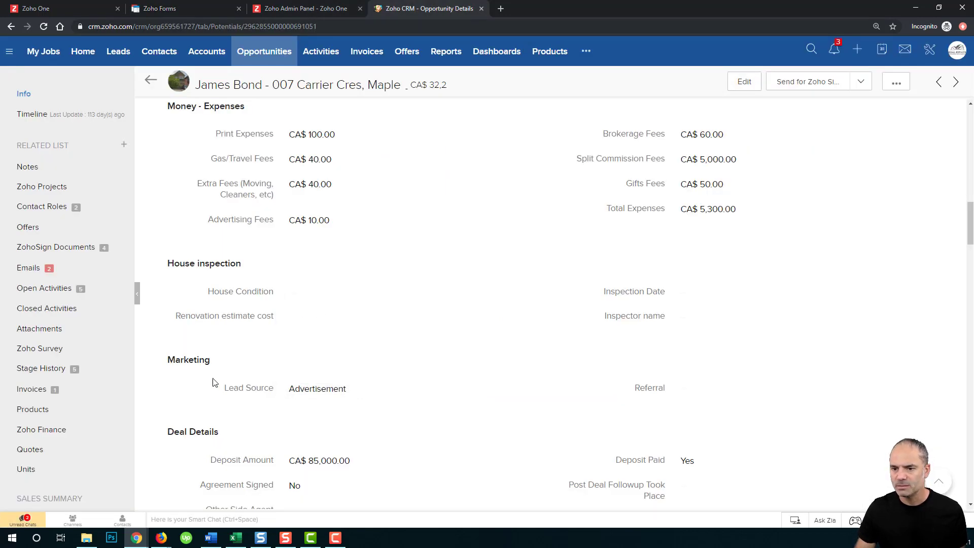
{"action": "triple_click", "coordinate": [238, 316]}
{"action": "key", "text": "ctrl+c"}
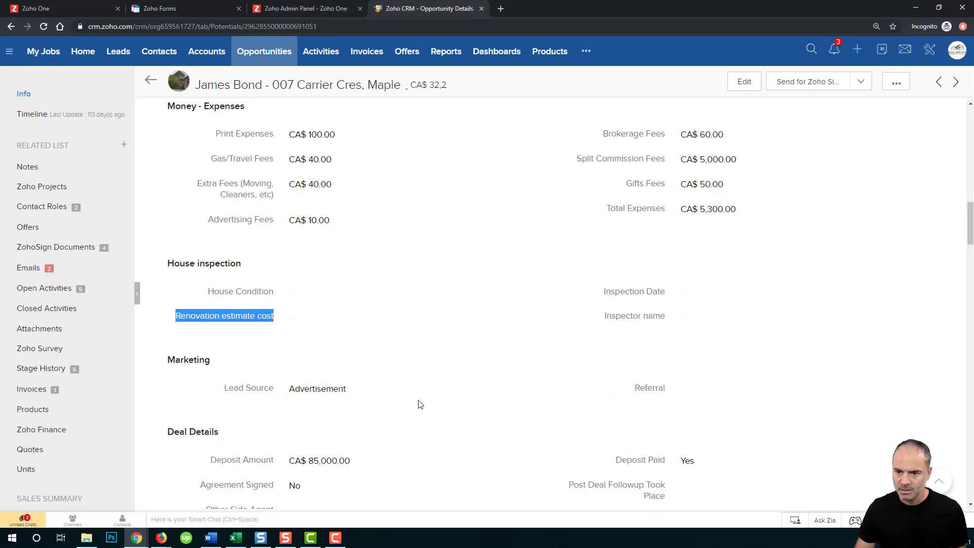
{"action": "left_click", "coordinate": [224, 8]}
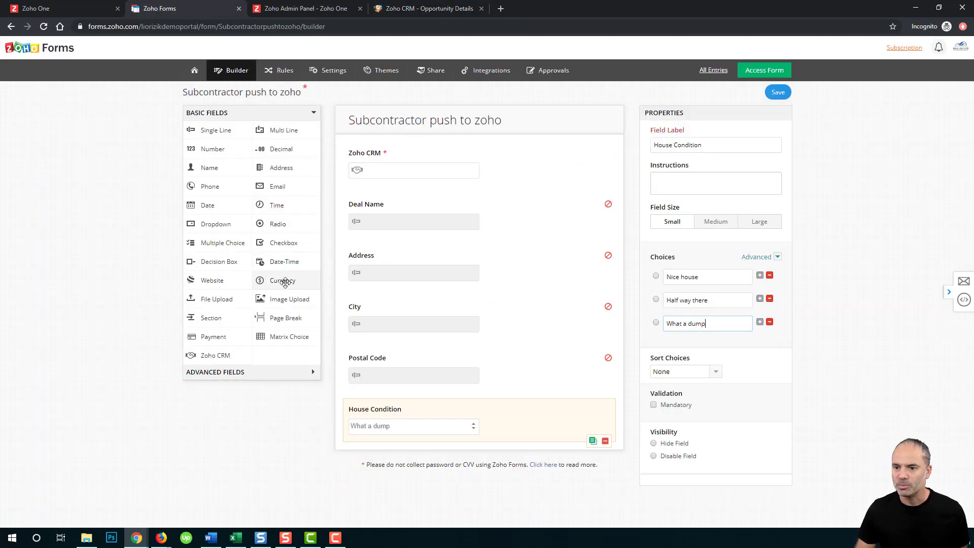
{"action": "left_click_drag", "start_coordinate": [284, 283], "coordinate": [448, 474]}
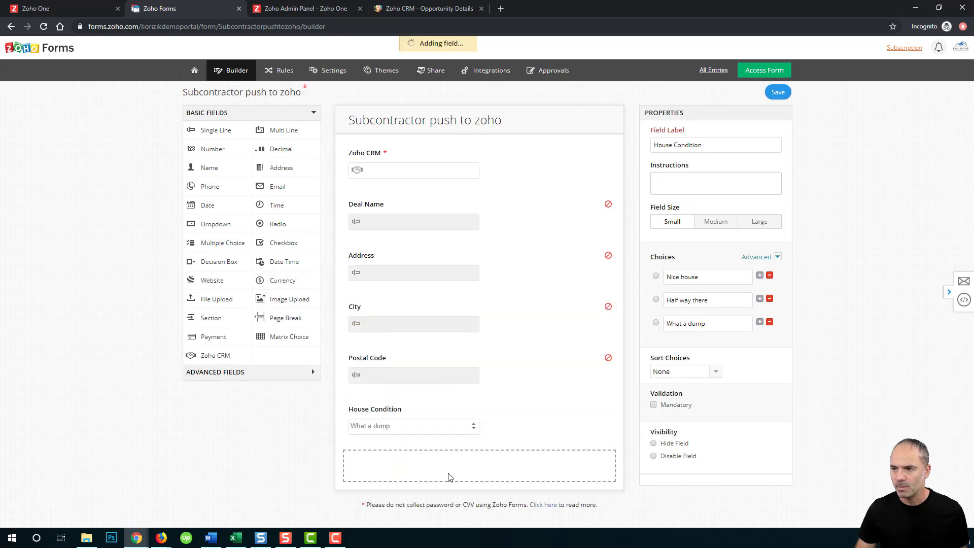
{"action": "key", "text": "ctrl+v"}
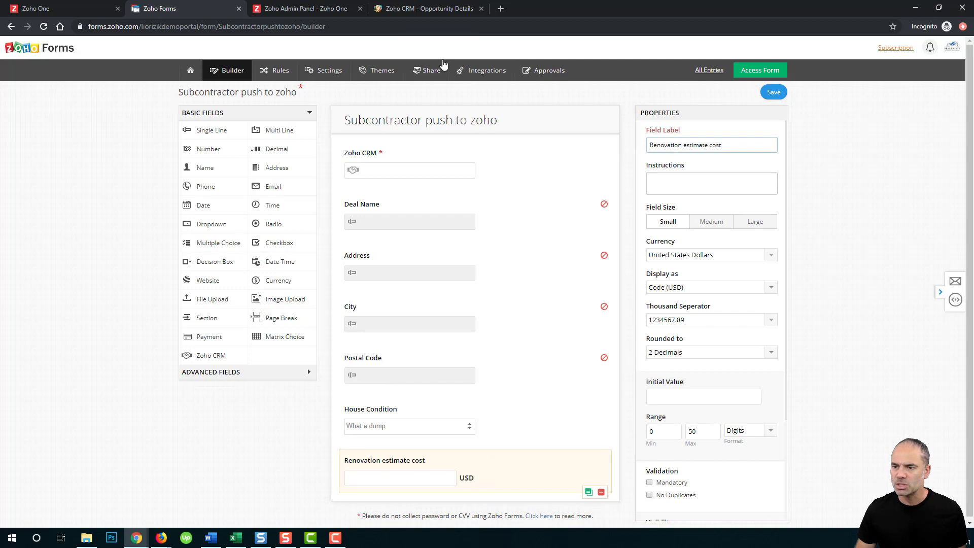
Add a Date field below Renovation estimate cost, label it "Inspection Date" as in the CRM opportunity, and save the form.
{"action": "left_click", "coordinate": [390, 16]}
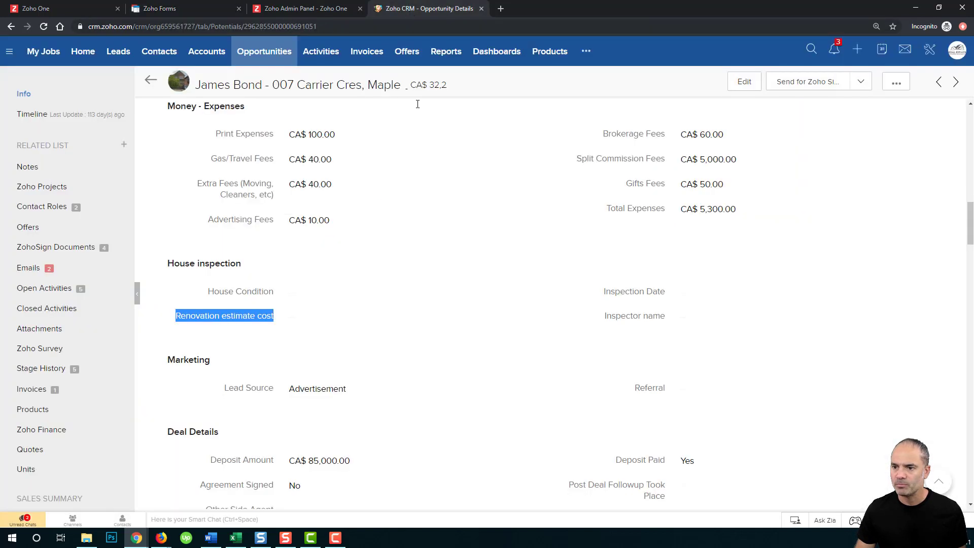
{"action": "triple_click", "coordinate": [626, 294]}
{"action": "left_click", "coordinate": [208, 8]}
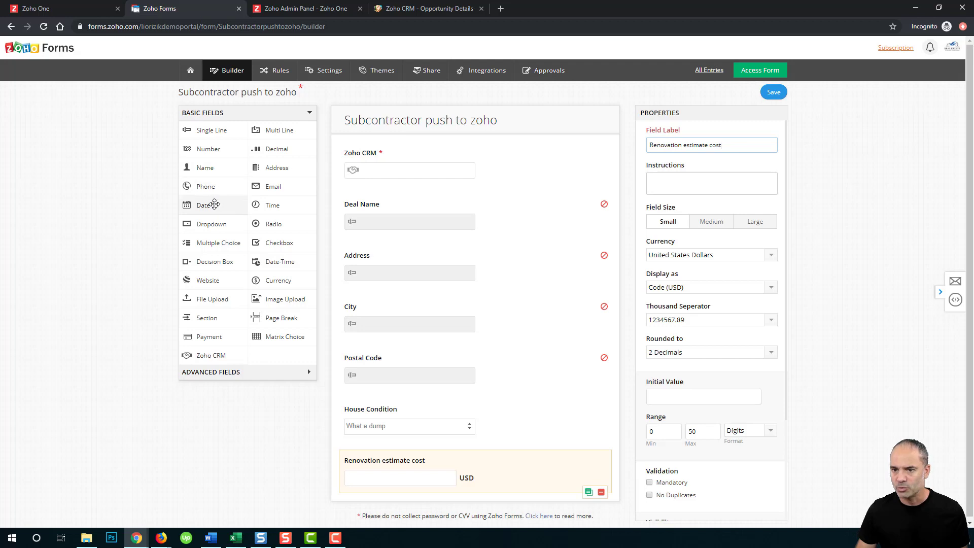
{"action": "left_click_drag", "start_coordinate": [208, 205], "coordinate": [439, 466]}
{"action": "type", "text": "Inspection Date"}
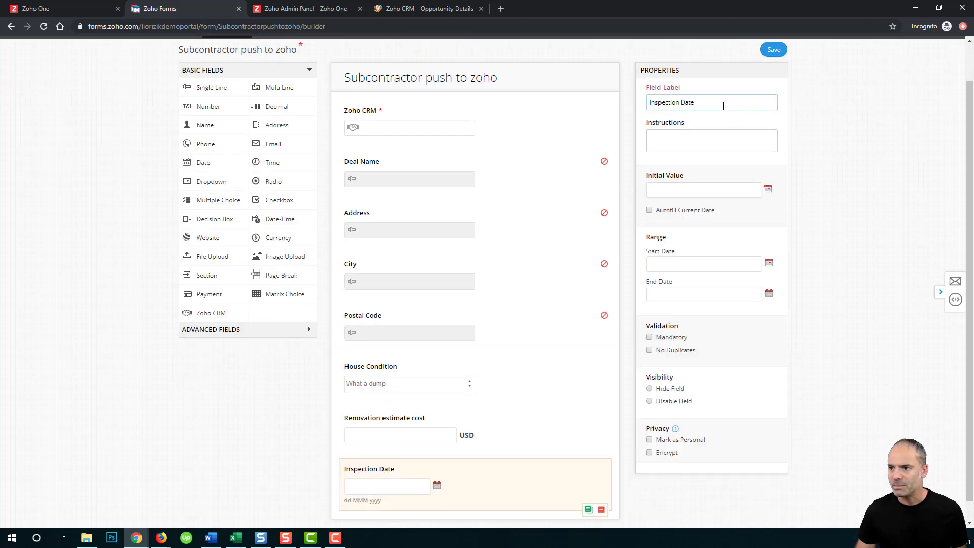
{"action": "left_click", "coordinate": [773, 49]}
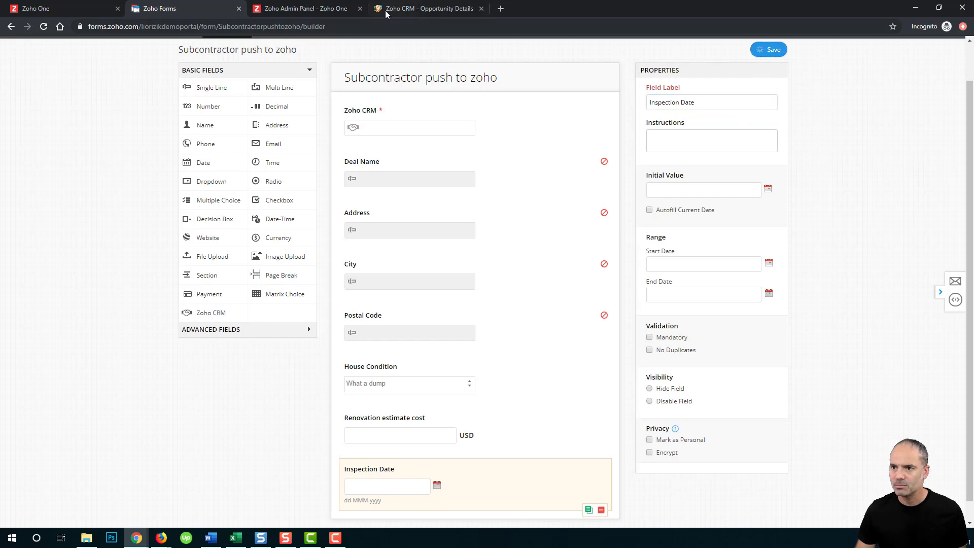
Add a Single Line field below Inspection Date and label it "Inspector name" as in the CRM opportunity.
{"action": "left_click", "coordinate": [432, 9]}
{"action": "triple_click", "coordinate": [627, 315]}
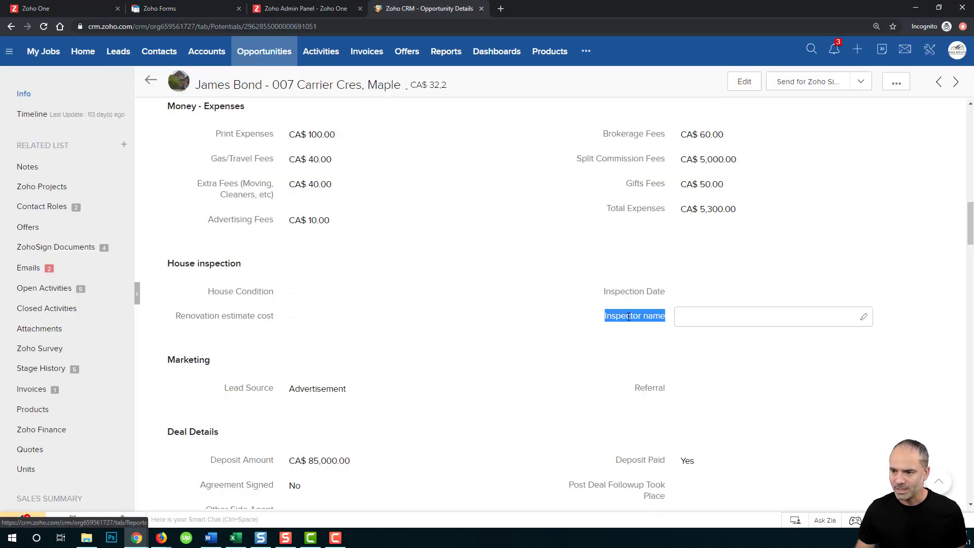
{"action": "left_click", "coordinate": [192, 11]}
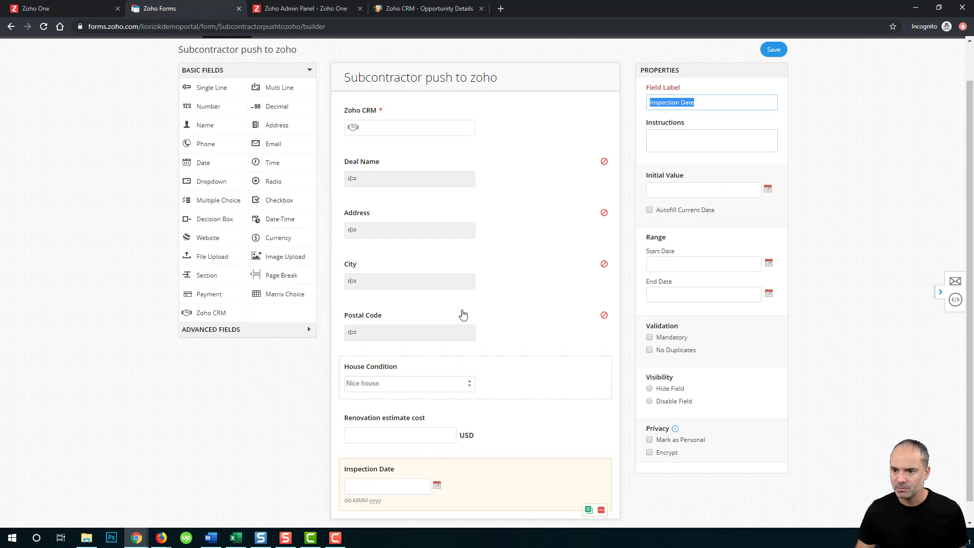
{"action": "scroll", "coordinate": [406, 207], "scroll_direction": "down", "scroll_amount": 1}
{"action": "left_click_drag", "start_coordinate": [215, 67], "coordinate": [479, 505]}
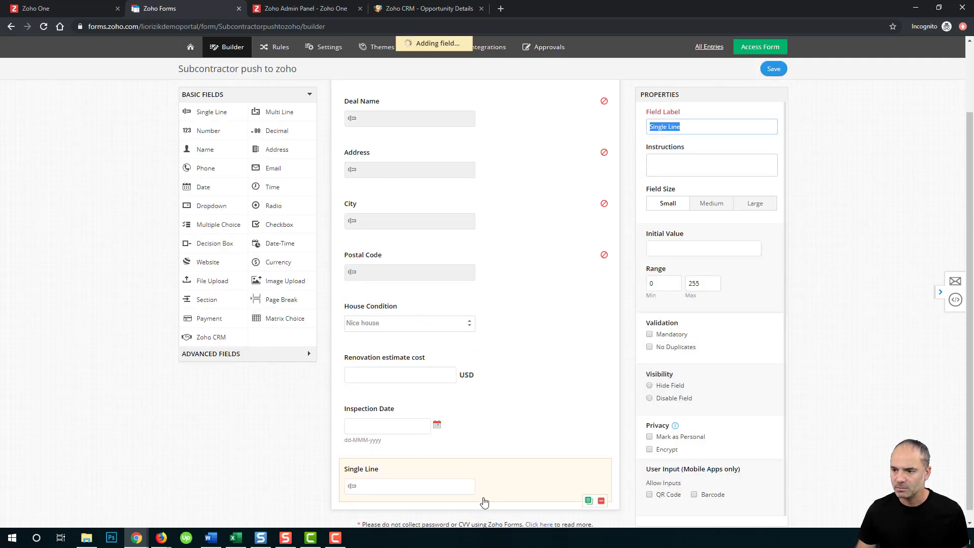
{"action": "type", "text": "Inspector name"}
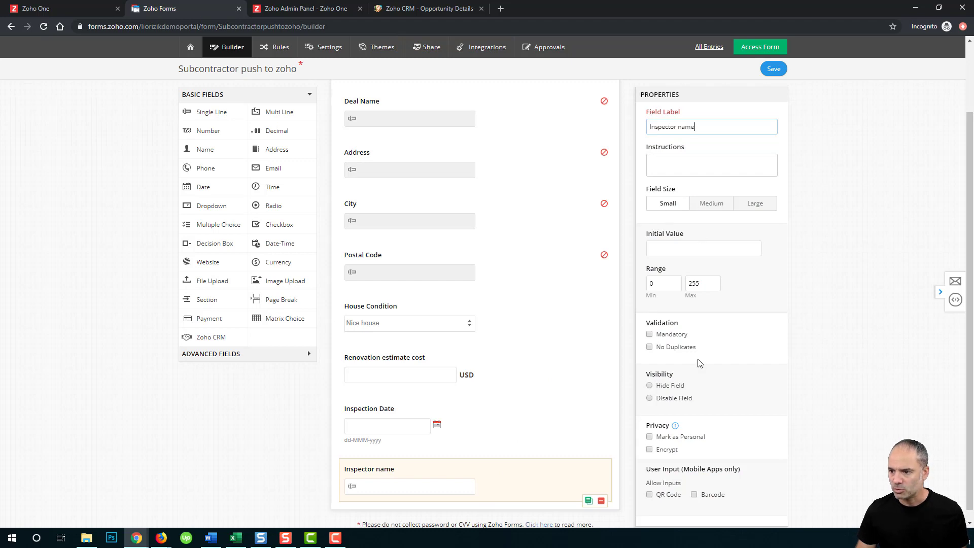
Make the Inspector name, Inspection Date, Renovation estimate cost and House Condition fields mandatory and save the form.
{"action": "left_click", "coordinate": [677, 335]}
{"action": "left_click", "coordinate": [491, 426]}
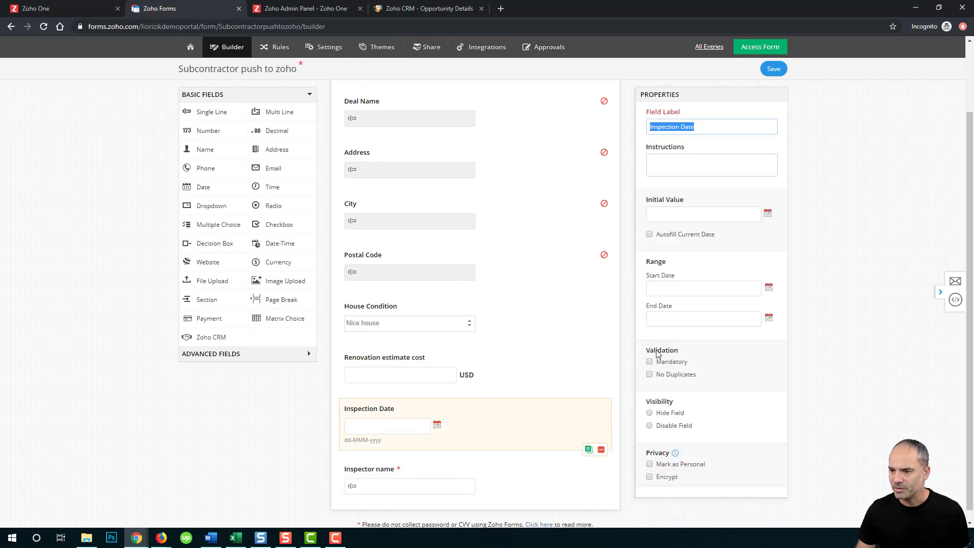
{"action": "left_click", "coordinate": [667, 364]}
{"action": "left_click", "coordinate": [459, 368]}
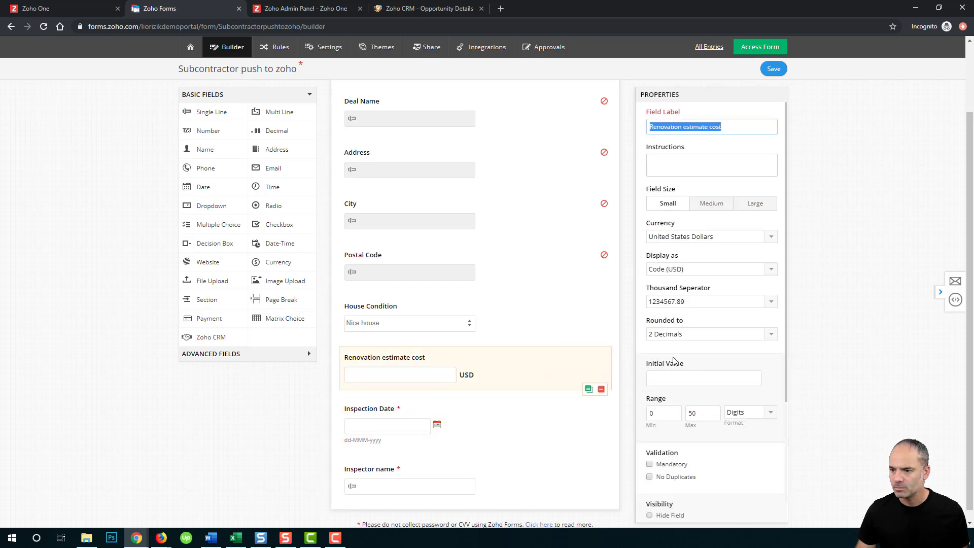
{"action": "left_click", "coordinate": [668, 464]}
{"action": "left_click", "coordinate": [435, 333]}
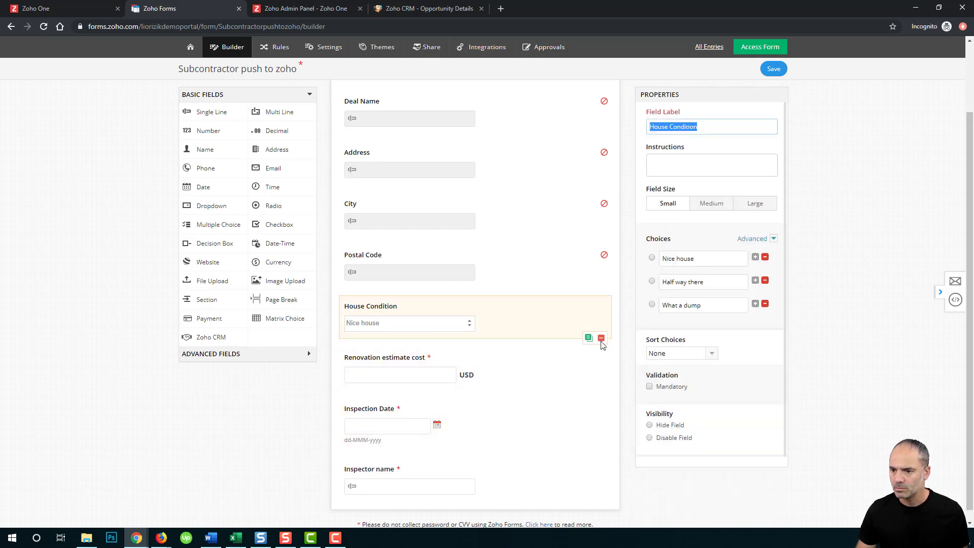
{"action": "left_click", "coordinate": [665, 388]}
{"action": "left_click", "coordinate": [773, 70]}
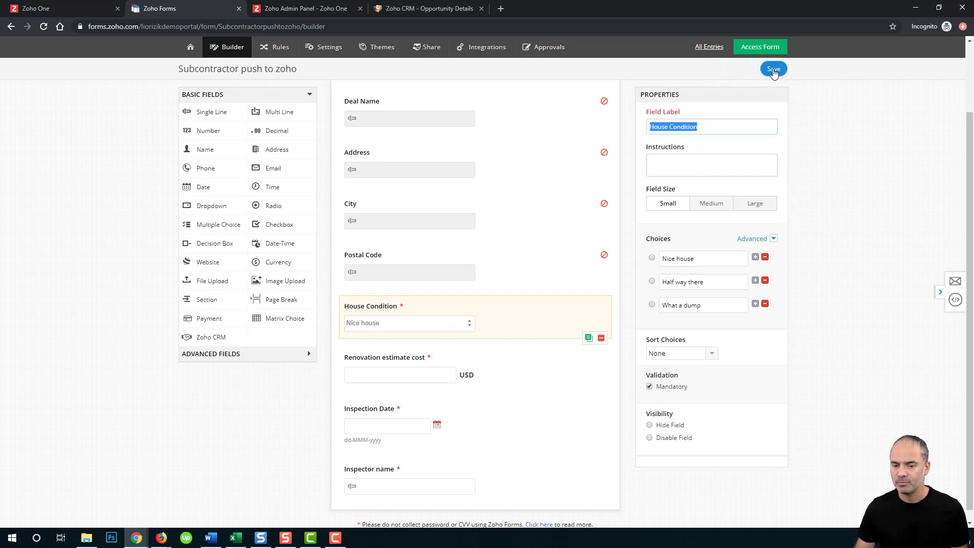
Set up the form's Zoho CRM integration to update existing records and add a first field mapping row.
{"action": "left_click", "coordinate": [485, 51]}
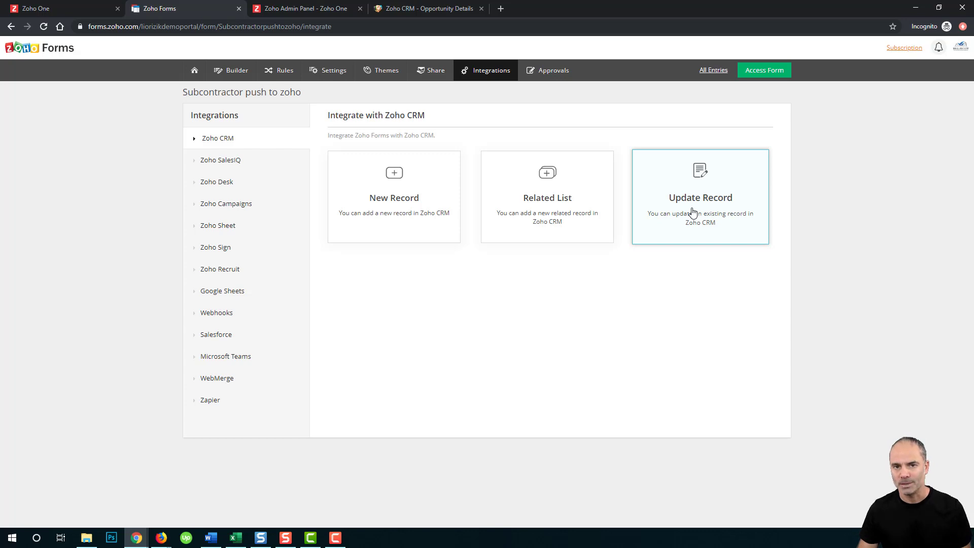
{"action": "left_click", "coordinate": [705, 182]}
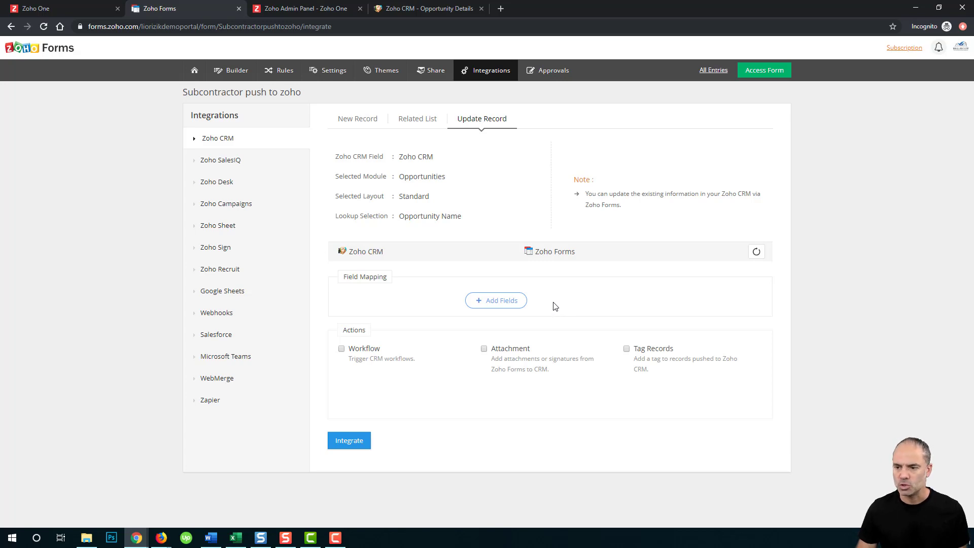
{"action": "left_click", "coordinate": [502, 301]}
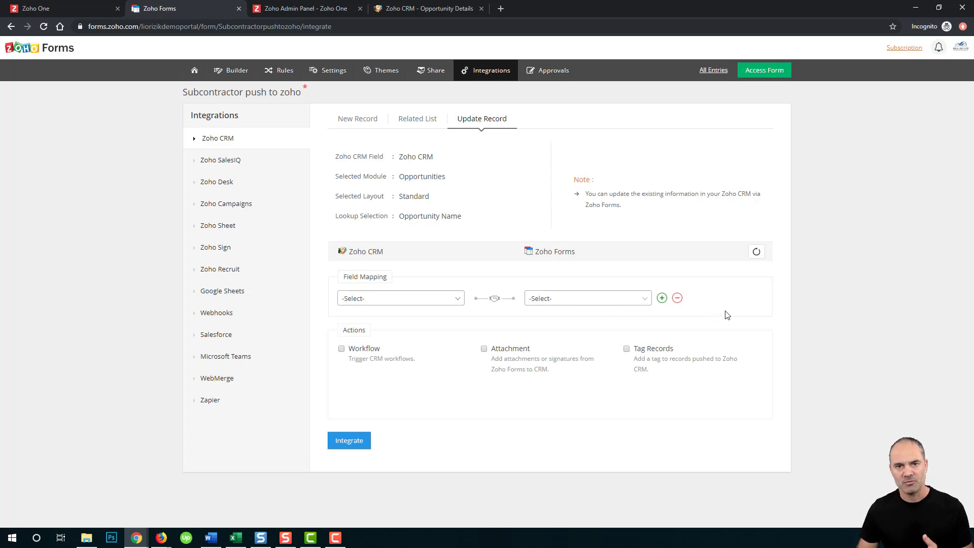
Map the CRM field House Condition, copied from the opportunity, to the form field House Condition.
{"action": "left_click", "coordinate": [445, 9]}
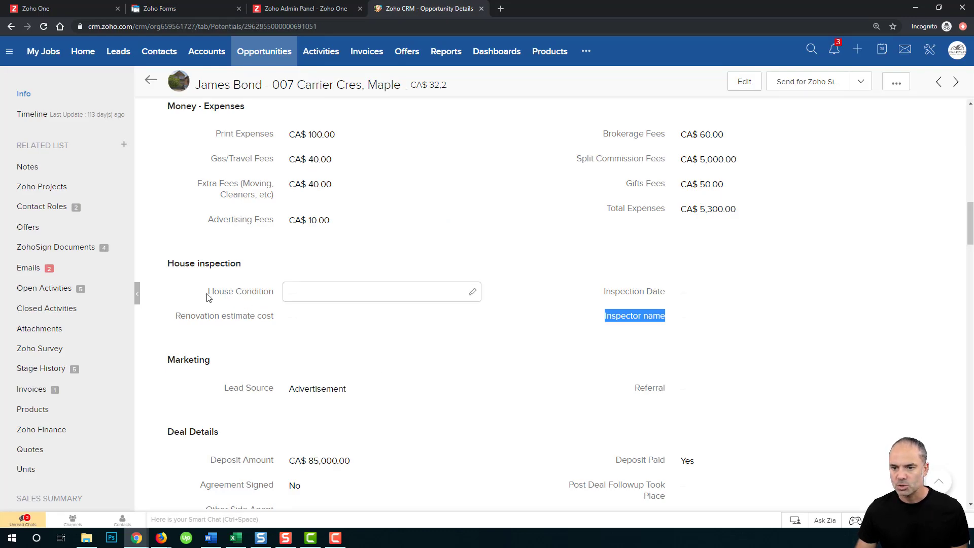
{"action": "left_click_drag", "start_coordinate": [207, 297], "coordinate": [281, 292]}
{"action": "key", "text": "ctrl+c"}
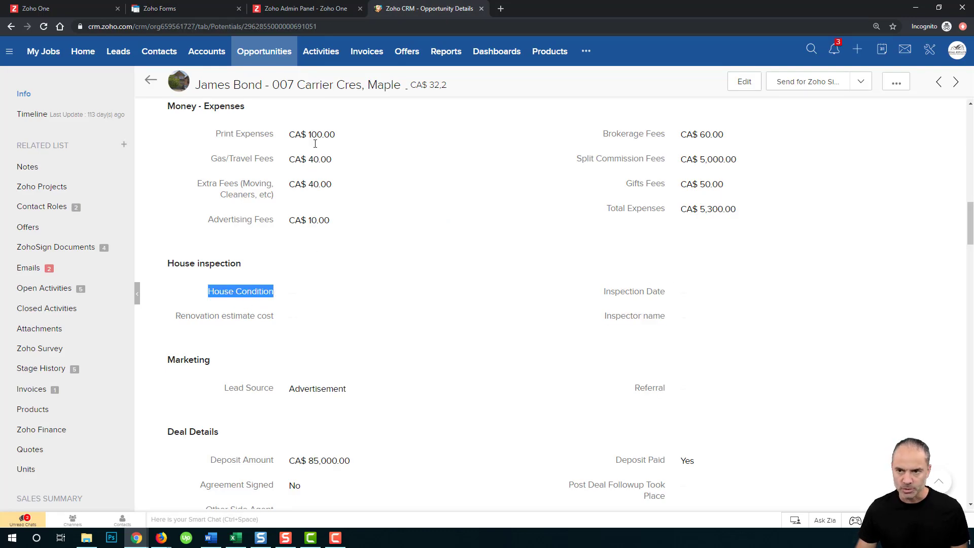
{"action": "left_click", "coordinate": [204, 10]}
{"action": "left_click", "coordinate": [379, 294]}
{"action": "key", "text": "ctrl+v"}
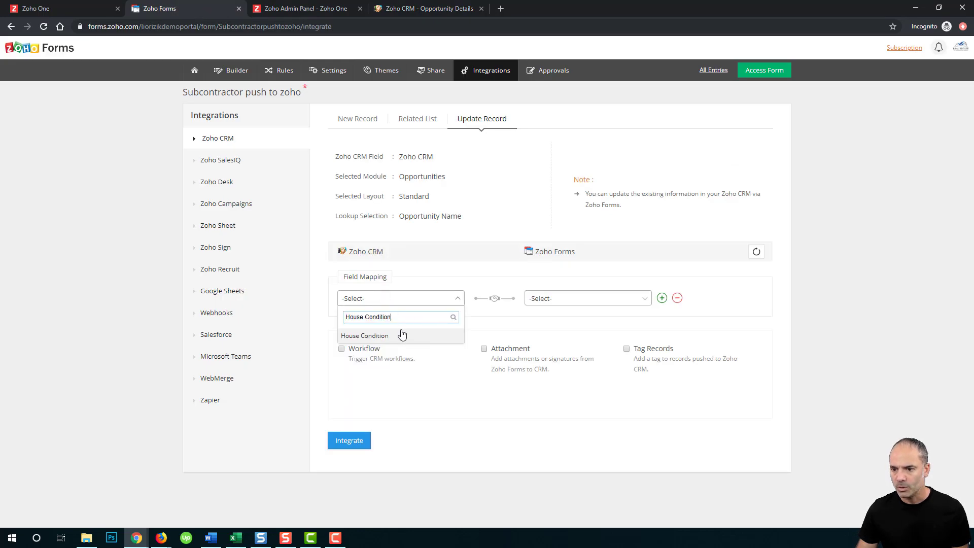
{"action": "left_click", "coordinate": [381, 336]}
{"action": "left_click", "coordinate": [566, 299]}
{"action": "key", "text": "ctrl+v"}
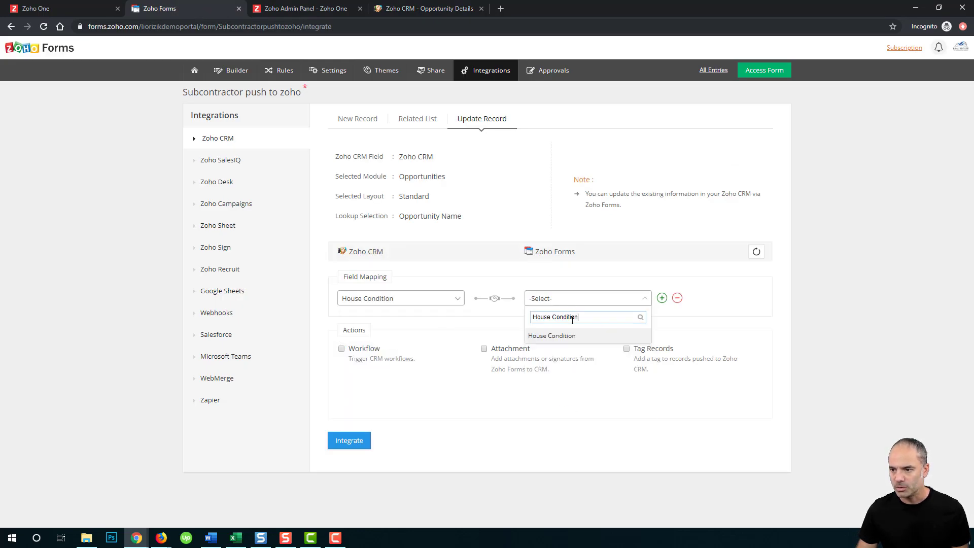
{"action": "left_click", "coordinate": [572, 337]}
Map the CRM field Renovation estimate cost to the form field of the same name in a new row, and add another empty row.
{"action": "left_click", "coordinate": [661, 298]}
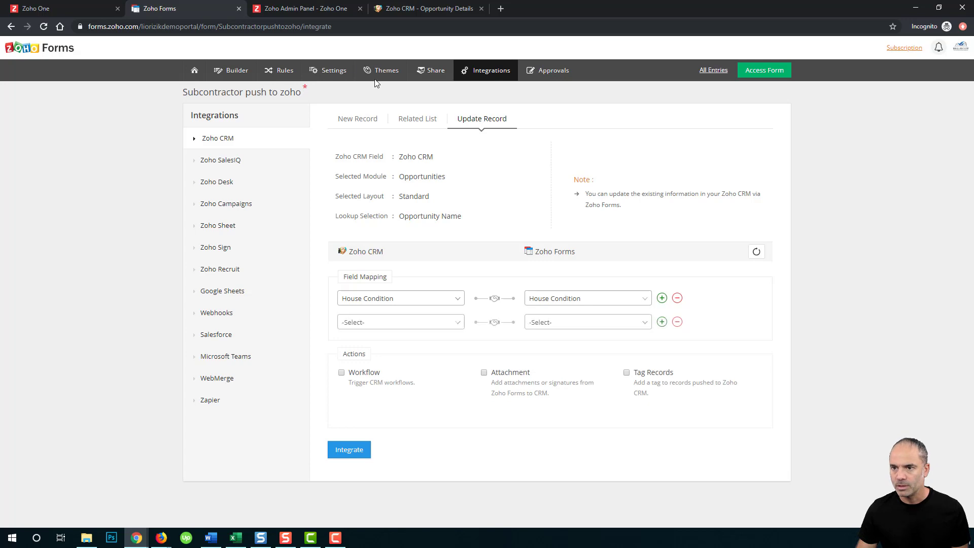
{"action": "left_click", "coordinate": [322, 10]}
{"action": "left_click", "coordinate": [402, 8]}
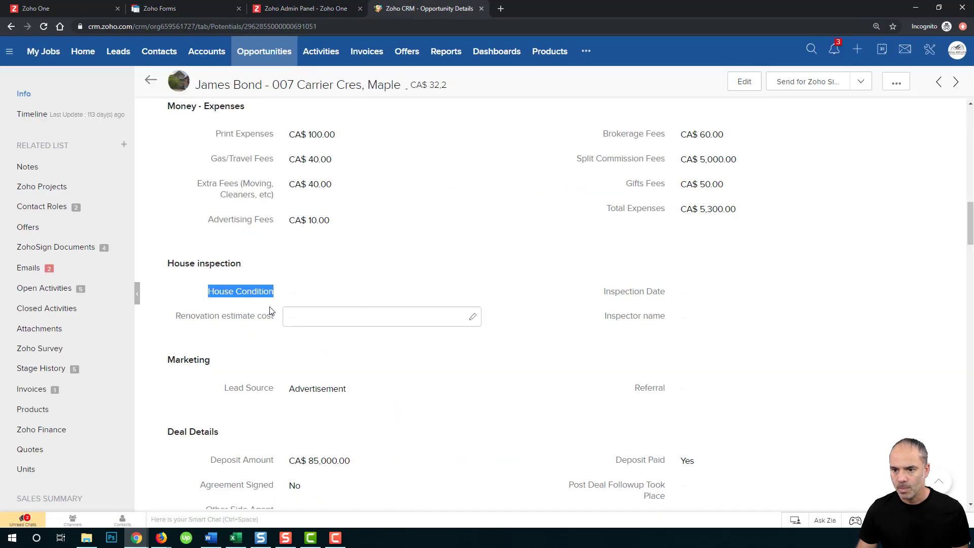
{"action": "left_click", "coordinate": [236, 321]}
{"action": "triple_click", "coordinate": [236, 320]}
{"action": "key", "text": "ctrl+c"}
{"action": "left_click", "coordinate": [163, 9]}
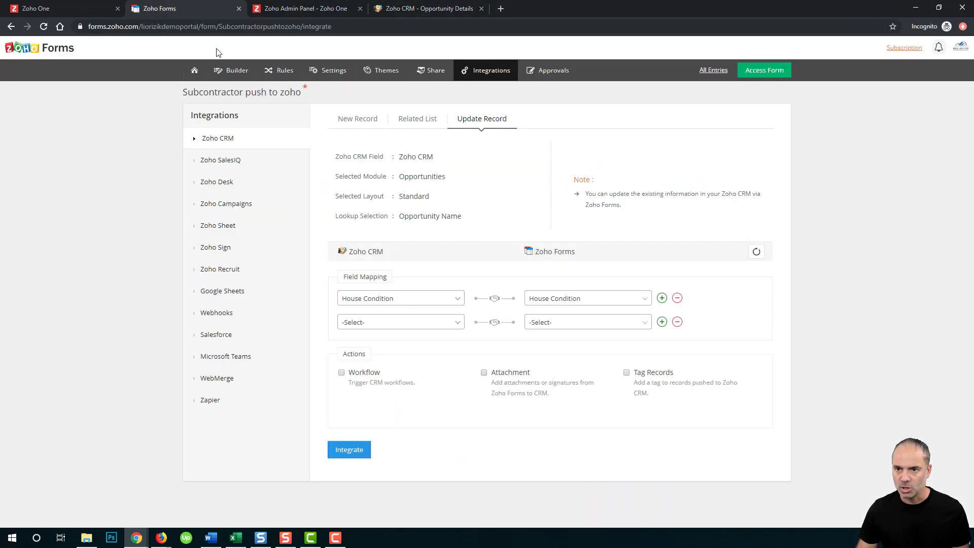
{"action": "left_click", "coordinate": [403, 322]}
{"action": "key", "text": "ctrl+v"}
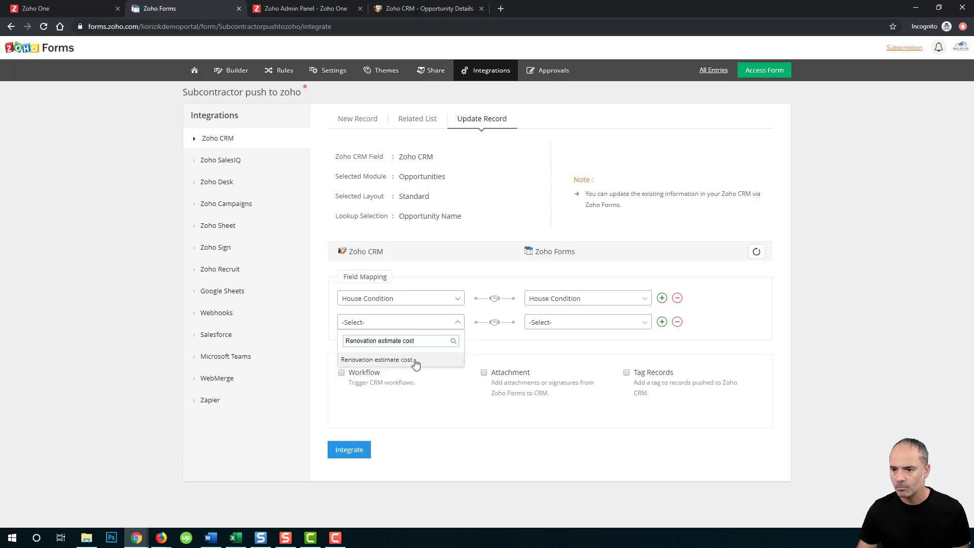
{"action": "left_click", "coordinate": [414, 359]}
{"action": "left_click", "coordinate": [560, 323]}
{"action": "key", "text": "ctrl+v"}
{"action": "left_click", "coordinate": [570, 359]}
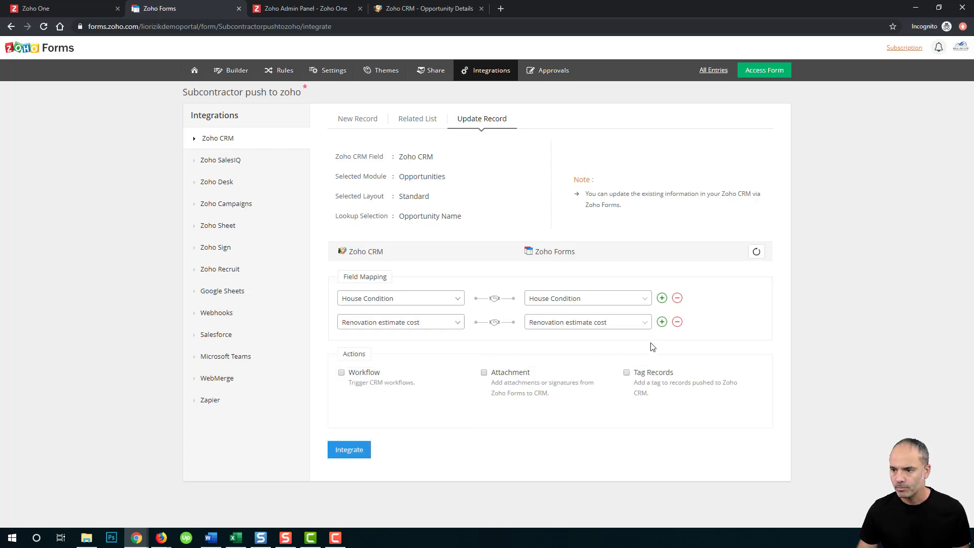
{"action": "left_click", "coordinate": [662, 323]}
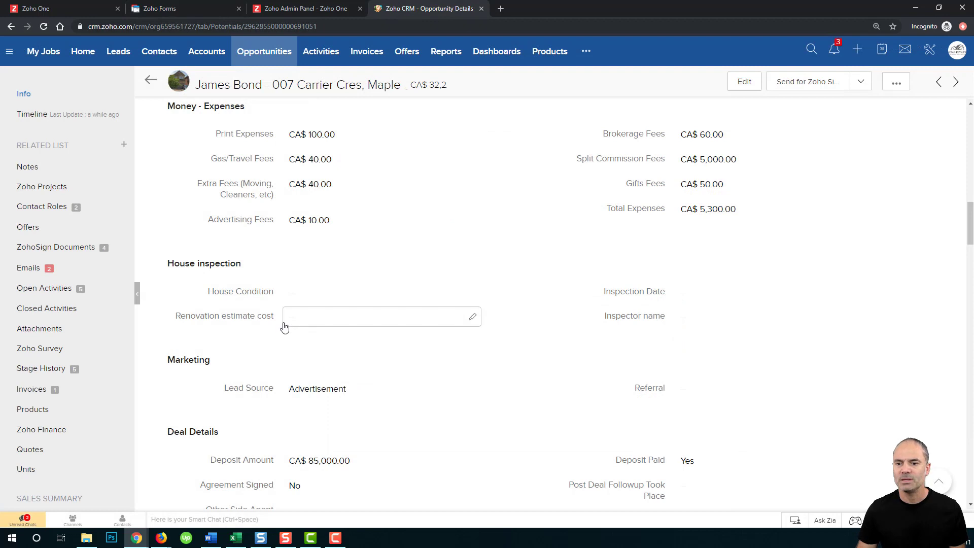
Set Renovation estimate cost to 454 in the opportunity's House inspection section in Zoho CRM and save it.
{"action": "left_click", "coordinate": [322, 323]}
{"action": "type", "text": "454"}
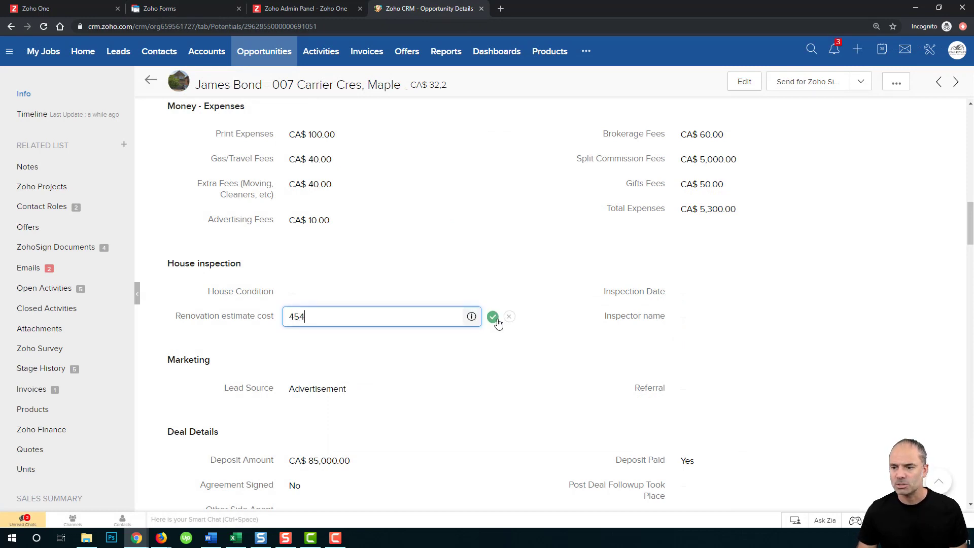
{"action": "left_click", "coordinate": [492, 317]}
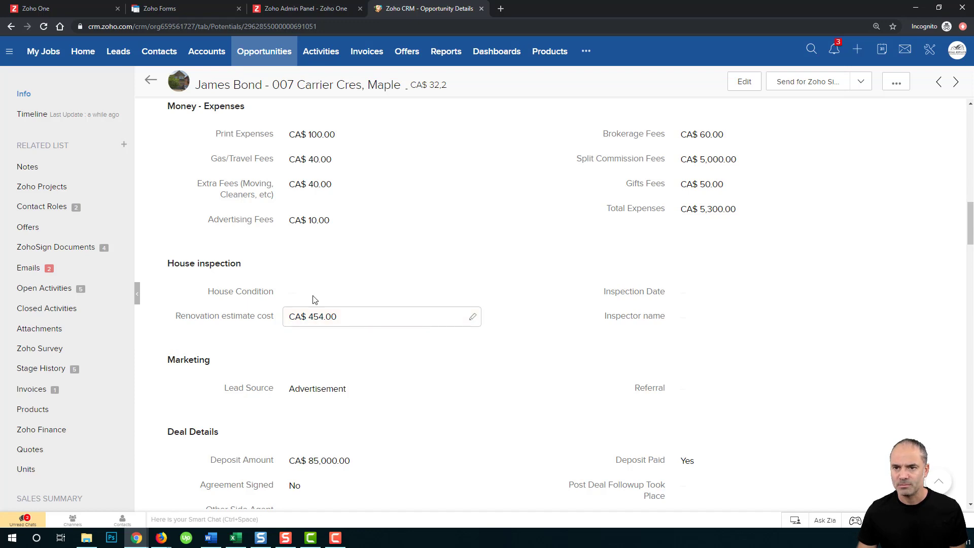
Back in Zoho Forms, map the CRM field Inspection Date to the form field Inspection Date in the empty row.
{"action": "left_click", "coordinate": [171, 11]}
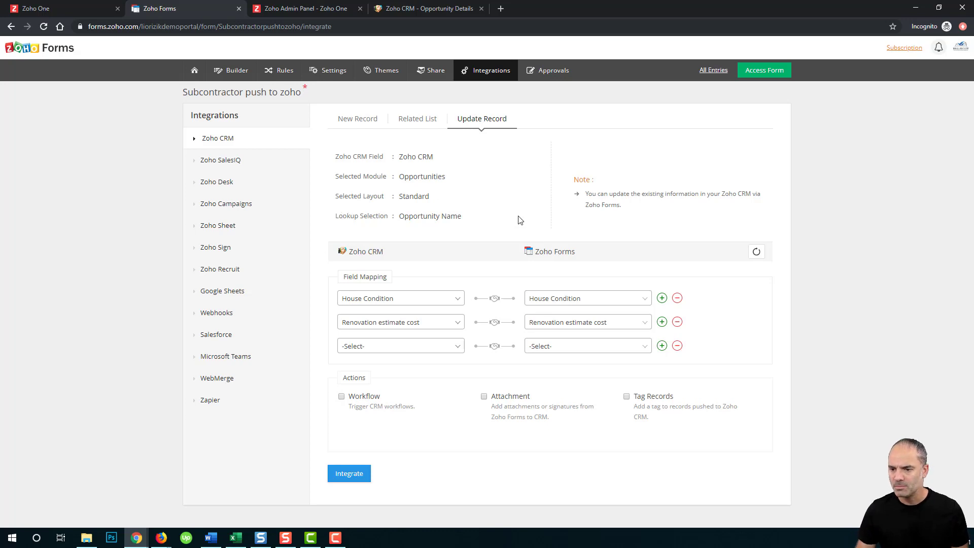
{"action": "left_click", "coordinate": [424, 349]}
{"action": "key", "text": "ctrl+v"}
{"action": "key", "text": "ctrl+a"}
{"action": "key", "text": "BackSpace"}
{"action": "left_click", "coordinate": [433, 11]}
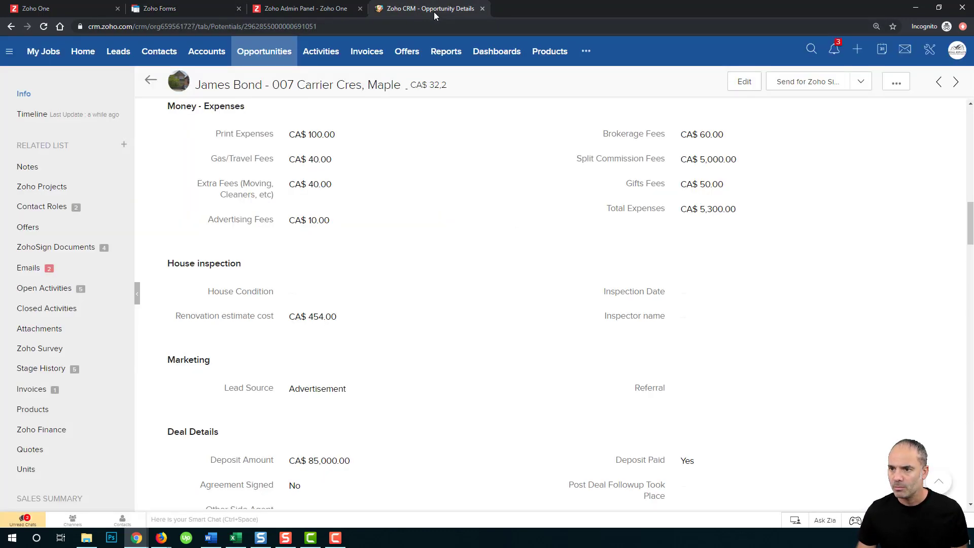
{"action": "triple_click", "coordinate": [623, 291]}
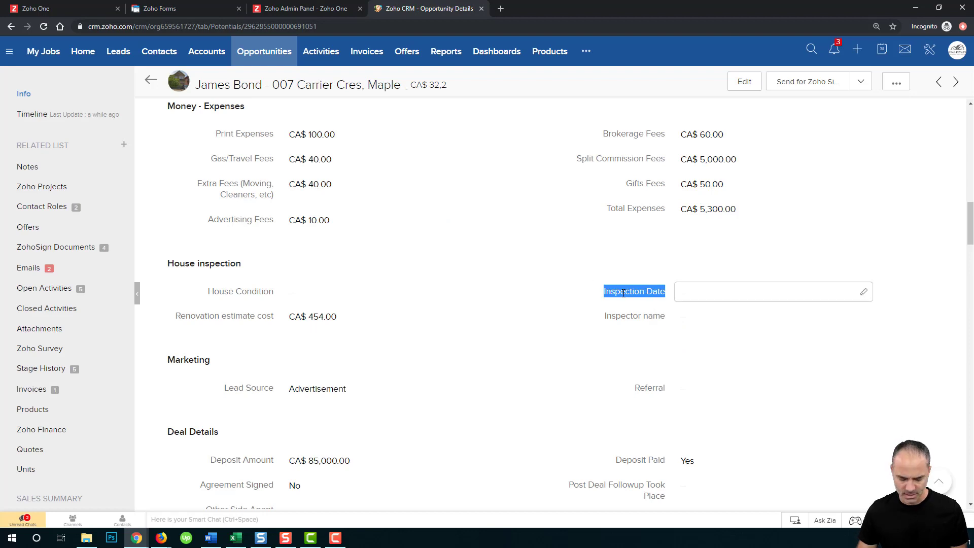
{"action": "key", "text": "ctrl+c"}
{"action": "left_click", "coordinate": [202, 12]}
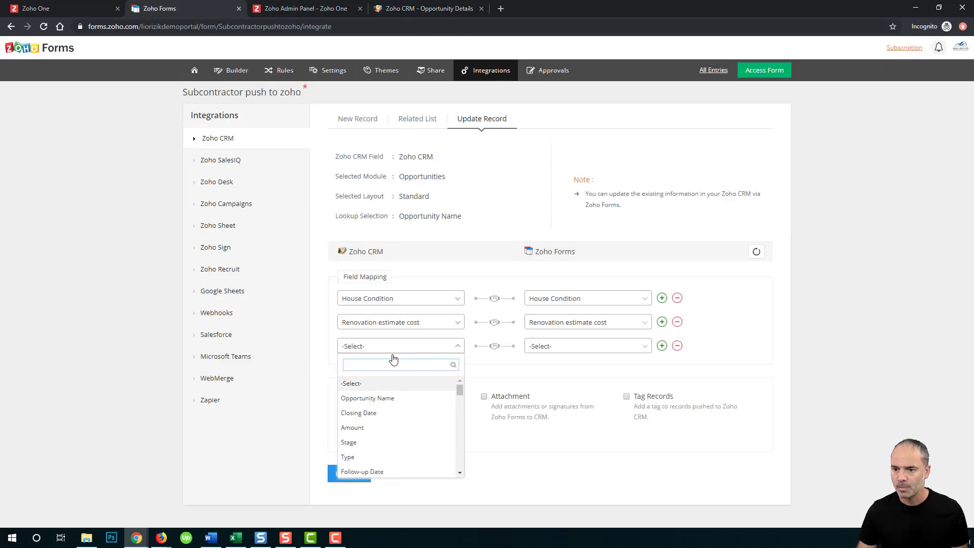
{"action": "key", "text": "ctrl+v"}
{"action": "left_click", "coordinate": [401, 379]}
{"action": "left_click", "coordinate": [568, 347]}
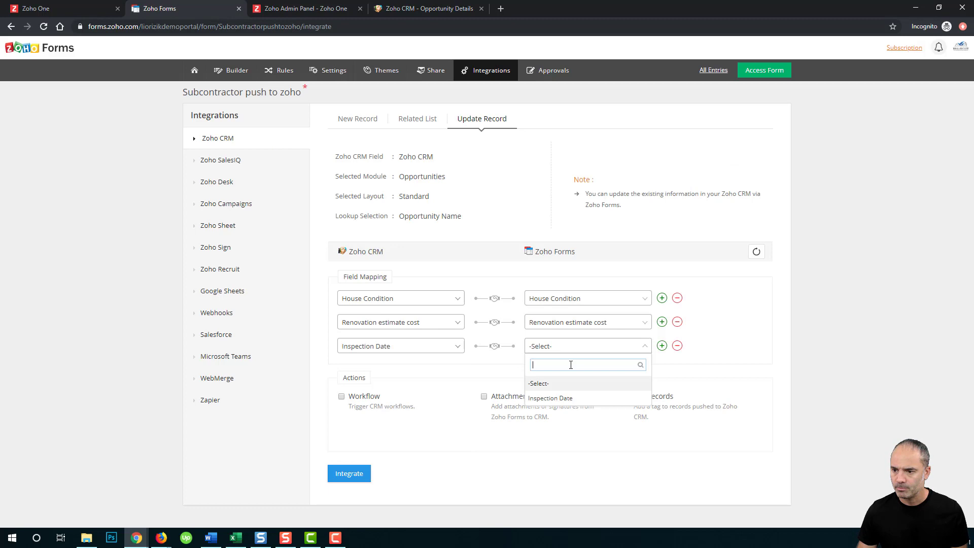
{"action": "left_click", "coordinate": [562, 398]}
Map the CRM field Inspector name to the form field Inspector name in a new row and activate the integration.
{"action": "left_click", "coordinate": [404, 11]}
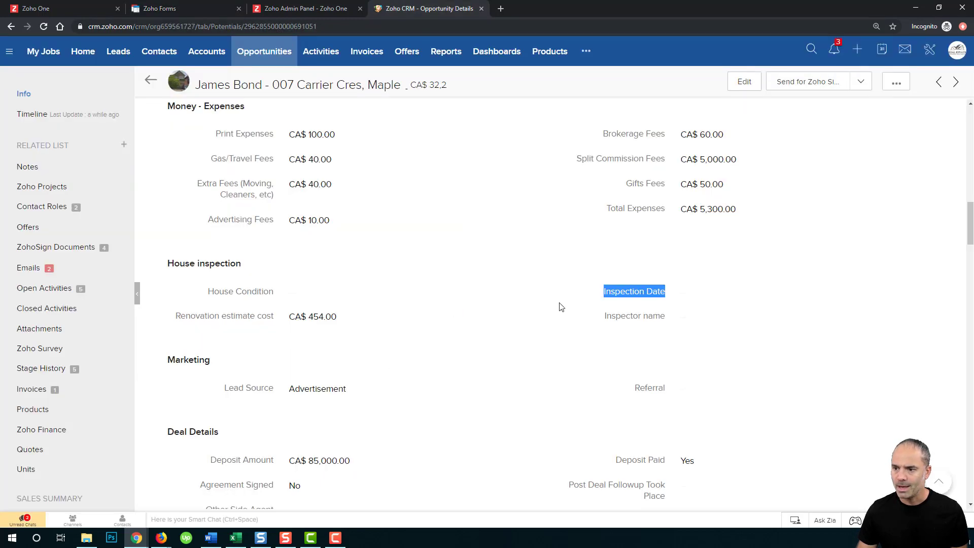
{"action": "triple_click", "coordinate": [635, 316]}
{"action": "key", "text": "ctrl+c"}
{"action": "left_click", "coordinate": [202, 7]}
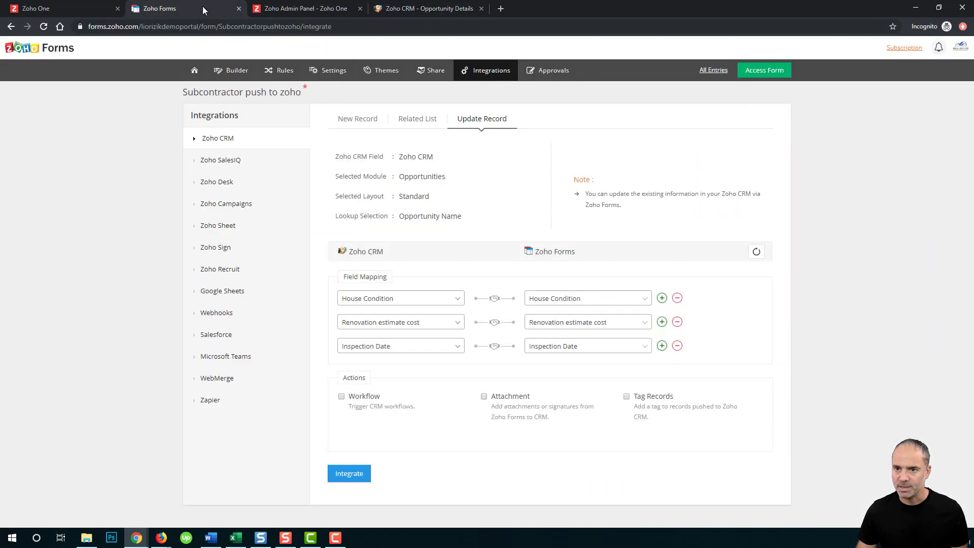
{"action": "left_click", "coordinate": [661, 345]}
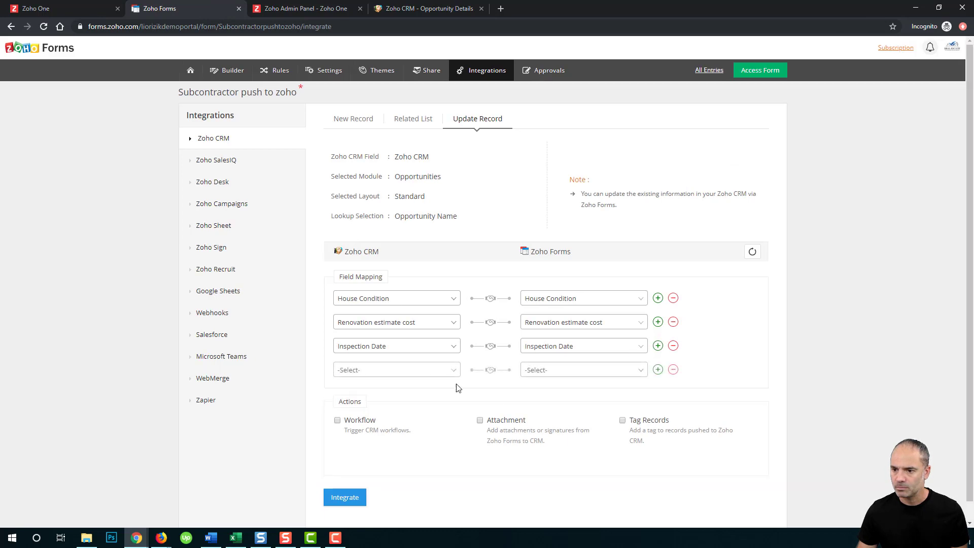
{"action": "left_click", "coordinate": [420, 376]}
{"action": "key", "text": "ctrl+v"}
{"action": "left_click", "coordinate": [363, 408]}
{"action": "left_click", "coordinate": [556, 375]}
{"action": "key", "text": "ctrl+v"}
{"action": "left_click", "coordinate": [553, 407]}
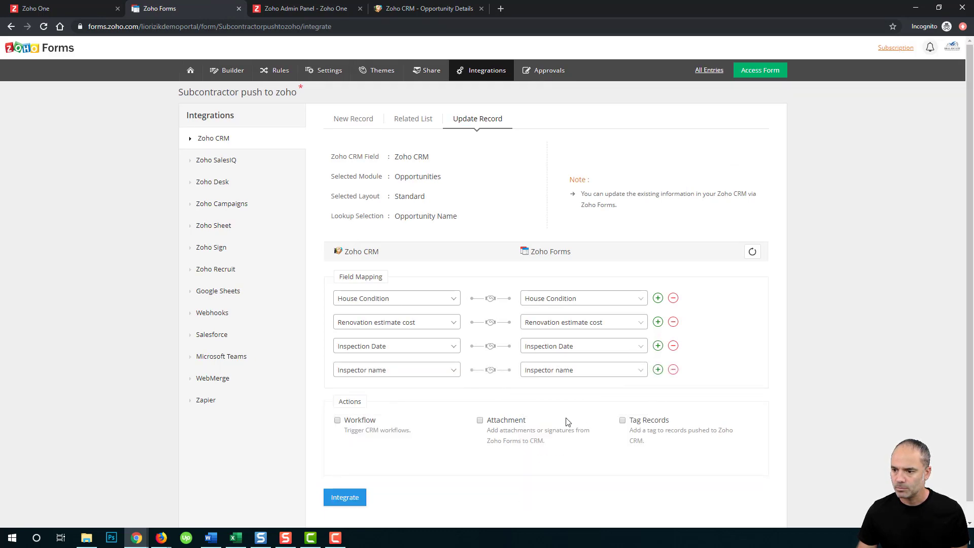
{"action": "left_click", "coordinate": [339, 497]}
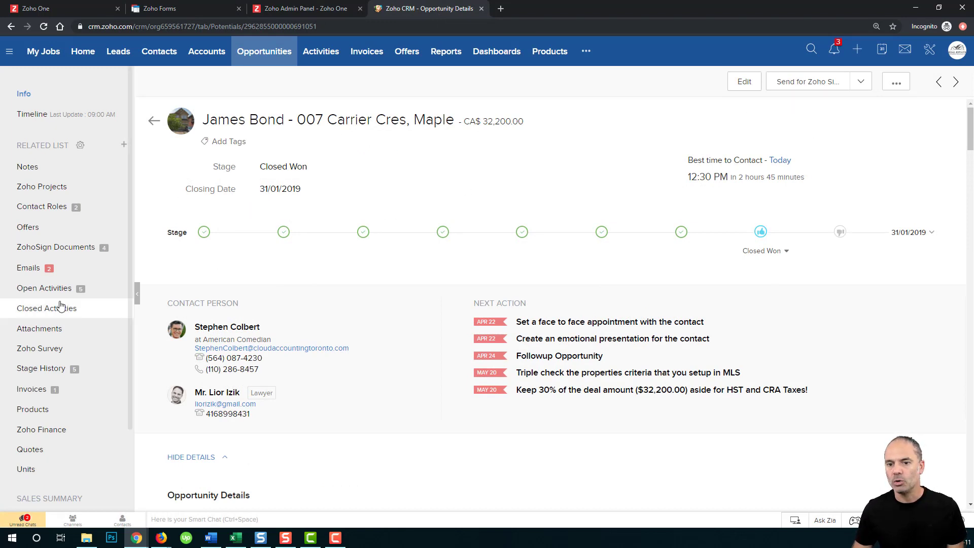
Start a new email to the contact from the Emails section of the CRM opportunity.
{"action": "left_click", "coordinate": [48, 274]}
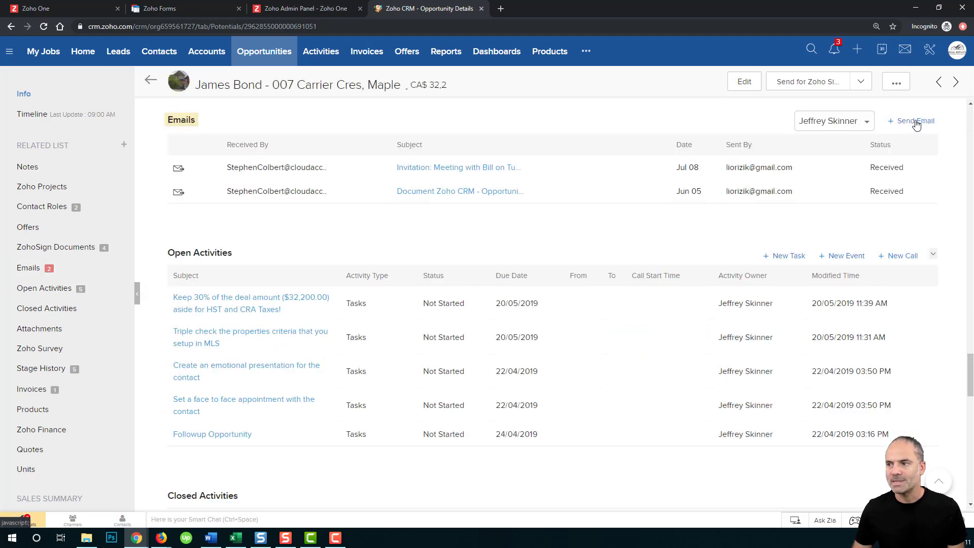
{"action": "left_click", "coordinate": [916, 124]}
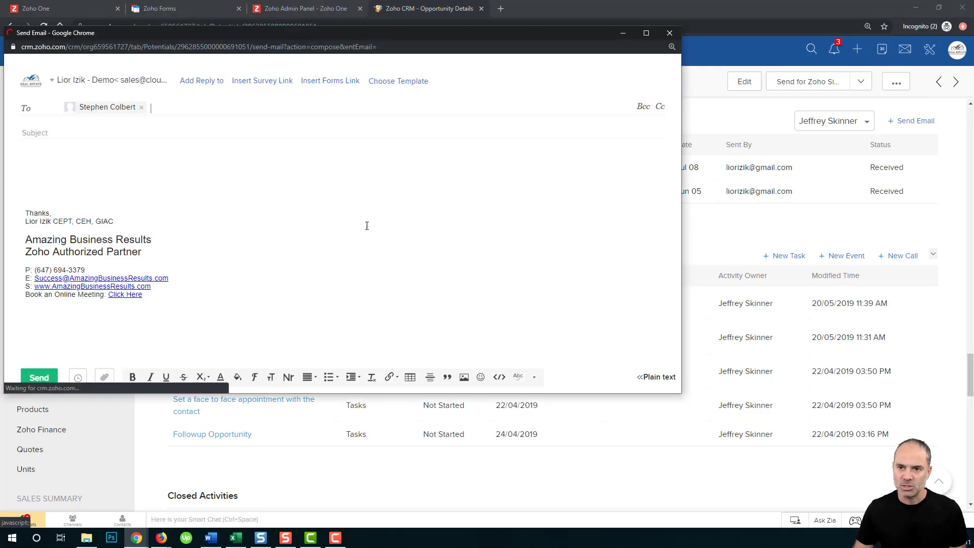
{"action": "left_click_drag", "start_coordinate": [268, 38], "coordinate": [315, 51]}
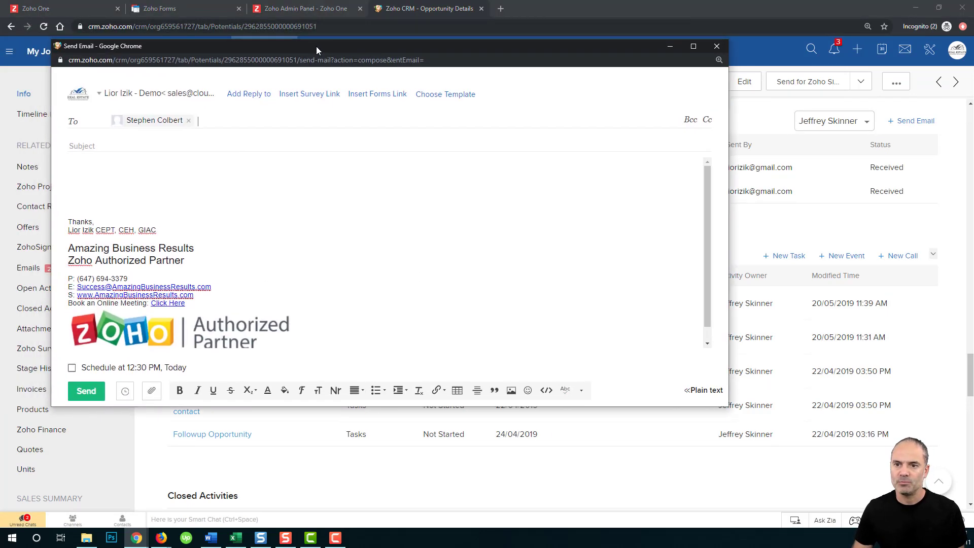
{"action": "left_click", "coordinate": [310, 125]}
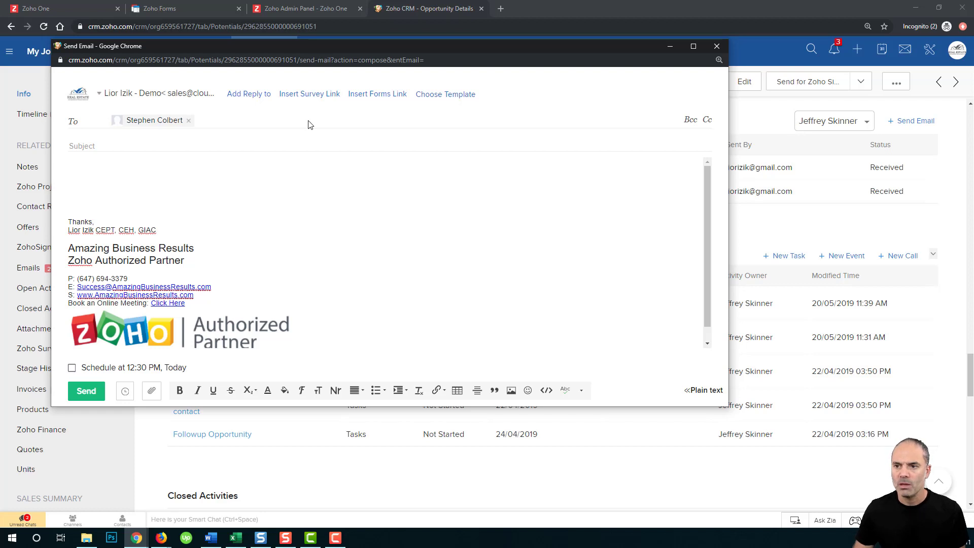
Insert the link to the "Subcontractor push to zoho" form into the email body.
{"action": "left_click", "coordinate": [388, 96]}
{"action": "left_click", "coordinate": [489, 164]}
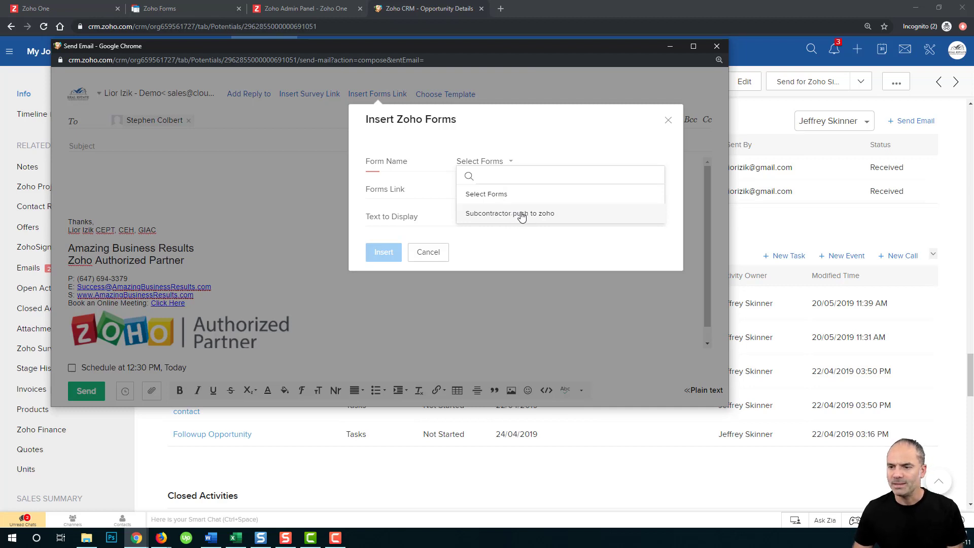
{"action": "left_click", "coordinate": [551, 215]}
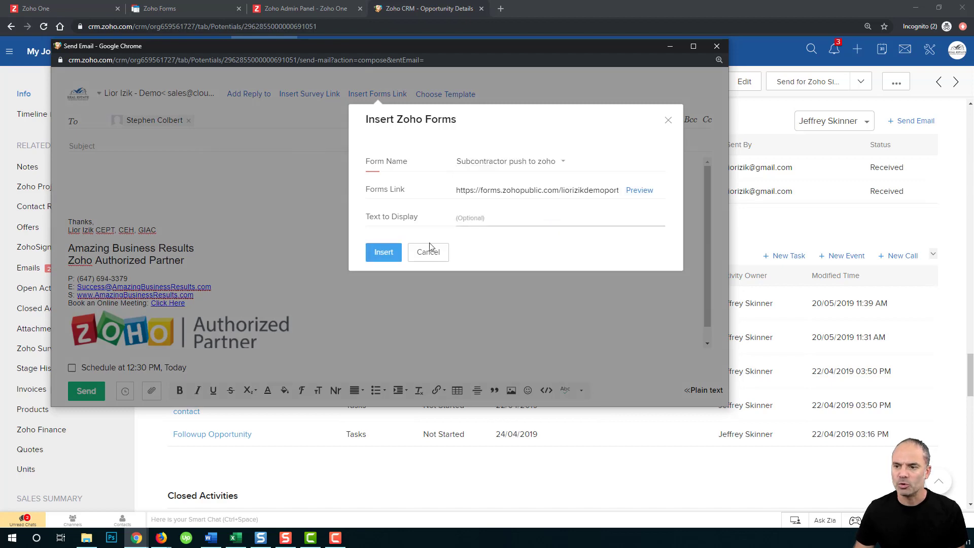
{"action": "left_click", "coordinate": [384, 252]}
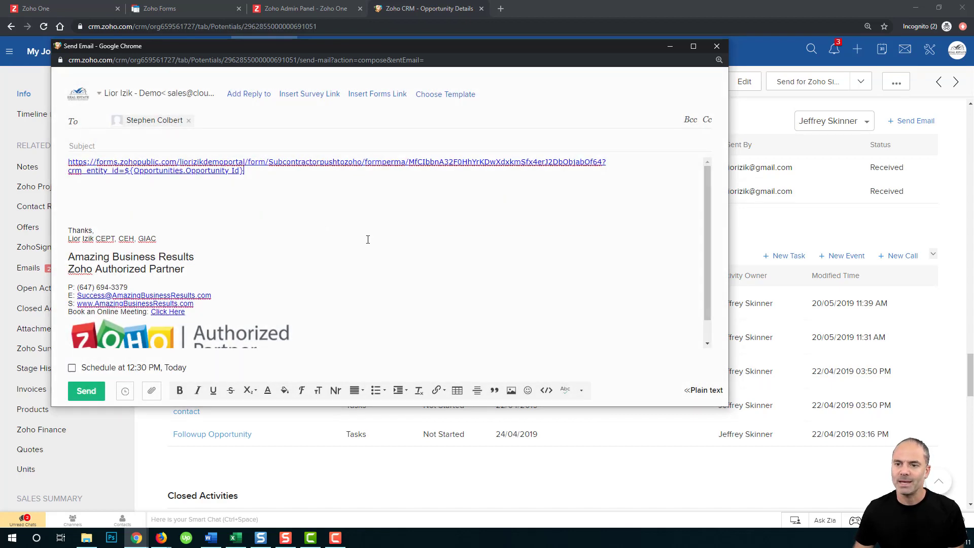
Give the email the subject "test" and send it.
{"action": "left_click", "coordinate": [164, 146]}
{"action": "type", "text": "test"}
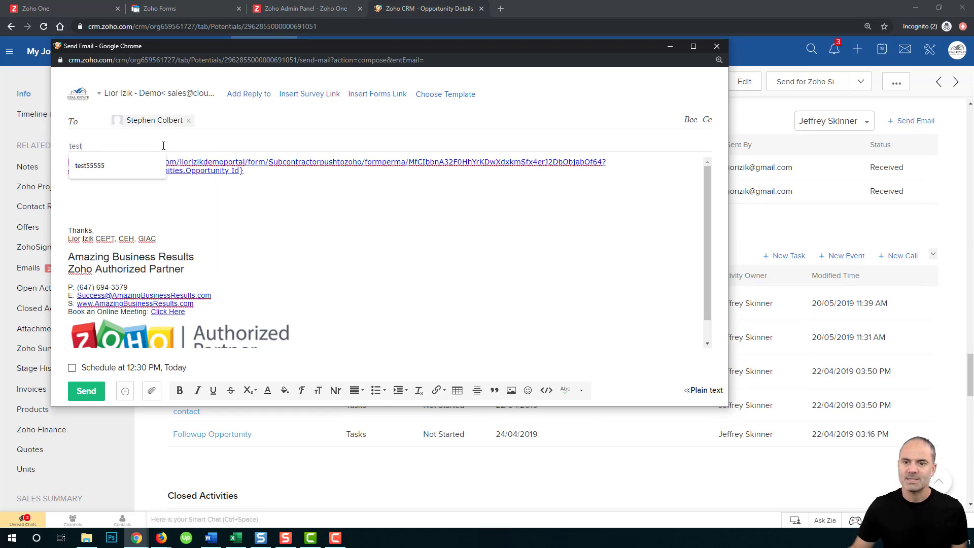
{"action": "left_click", "coordinate": [274, 225]}
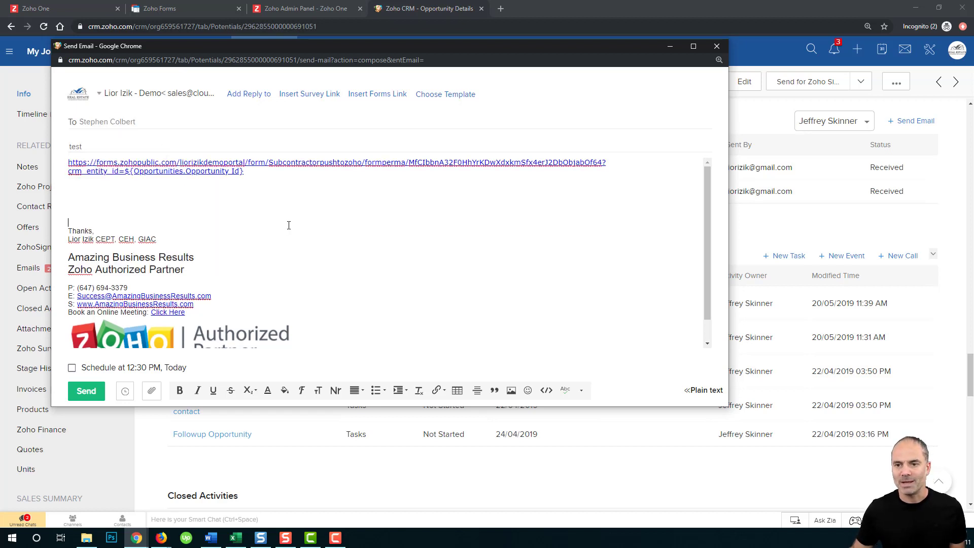
{"action": "left_click", "coordinate": [87, 391]}
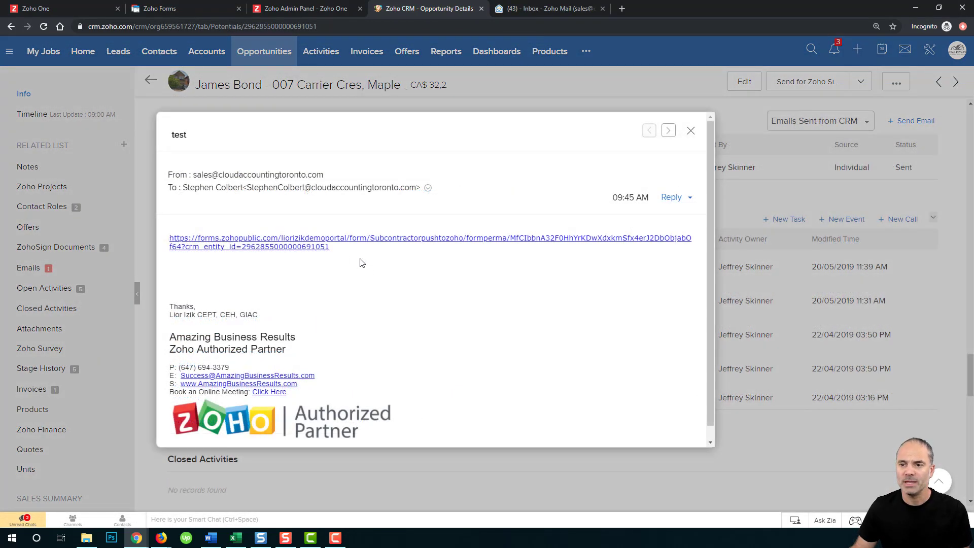
Open the "Subcontractor push to zoho" form from the link in the sent email and close the email preview in the CRM opportunity.
{"action": "left_click", "coordinate": [312, 246]}
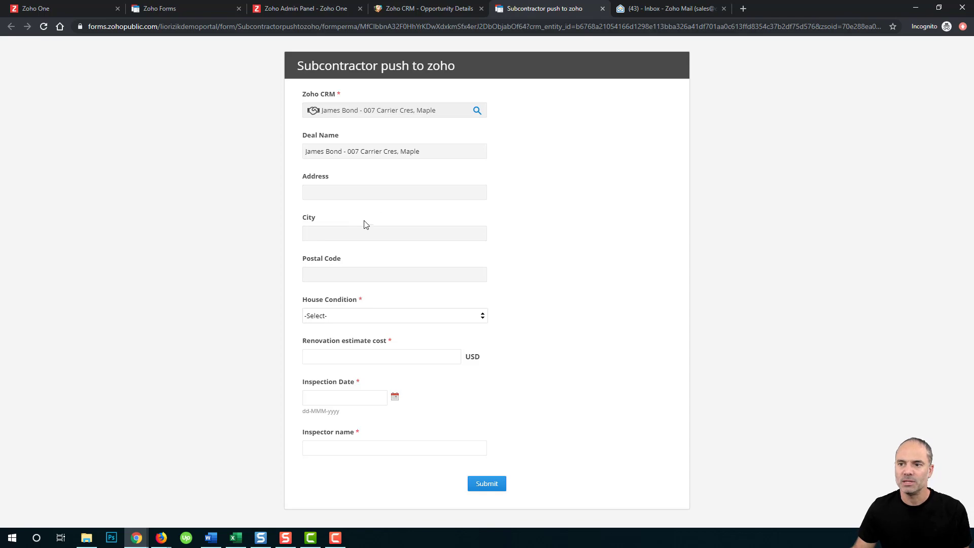
{"action": "left_click", "coordinate": [425, 8]}
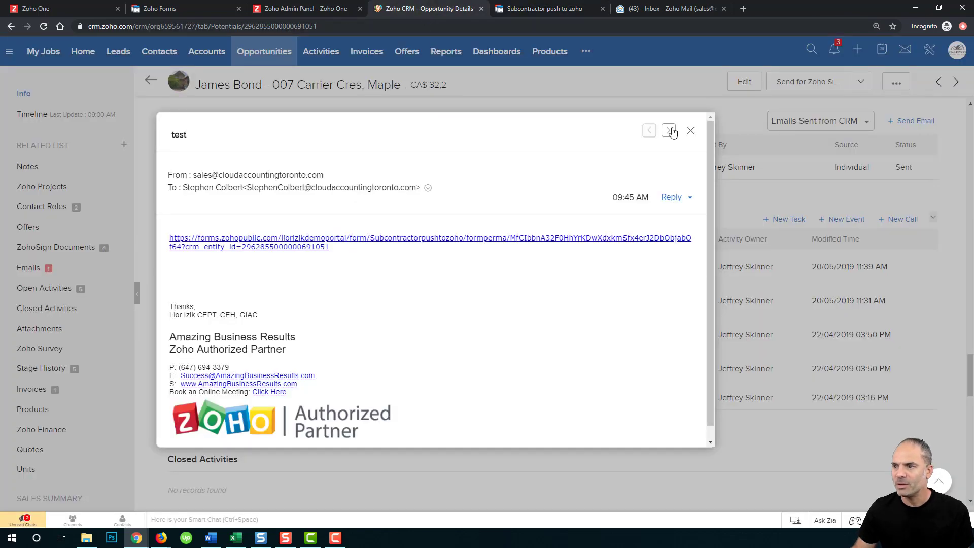
{"action": "left_click", "coordinate": [689, 131]}
Fill in the opportunity's Property Location section with the street address, city, province and postal code.
{"action": "scroll", "coordinate": [677, 167], "scroll_direction": "up", "scroll_amount": 10}
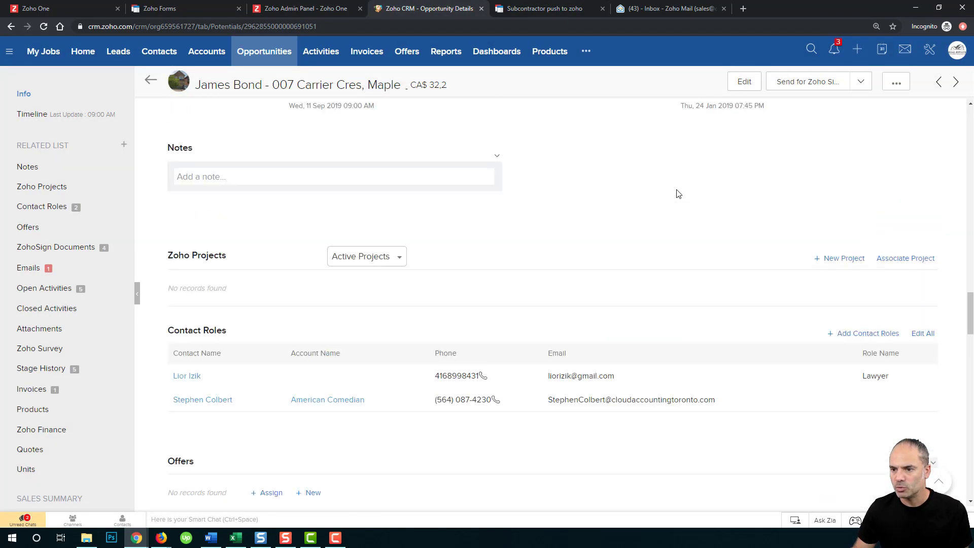
{"action": "scroll", "coordinate": [678, 193], "scroll_direction": "up", "scroll_amount": 15}
{"action": "scroll", "coordinate": [677, 196], "scroll_direction": "down", "scroll_amount": 8}
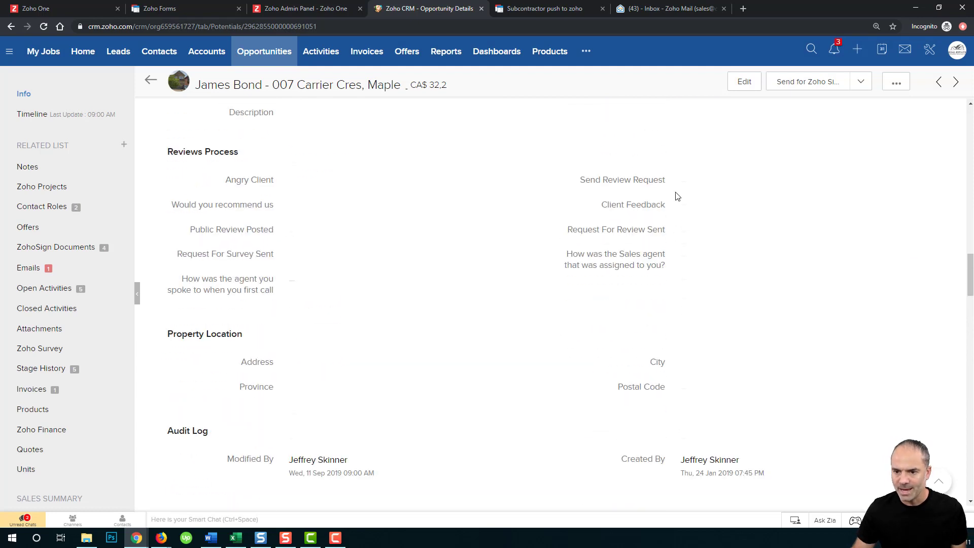
{"action": "left_click", "coordinate": [726, 385]}
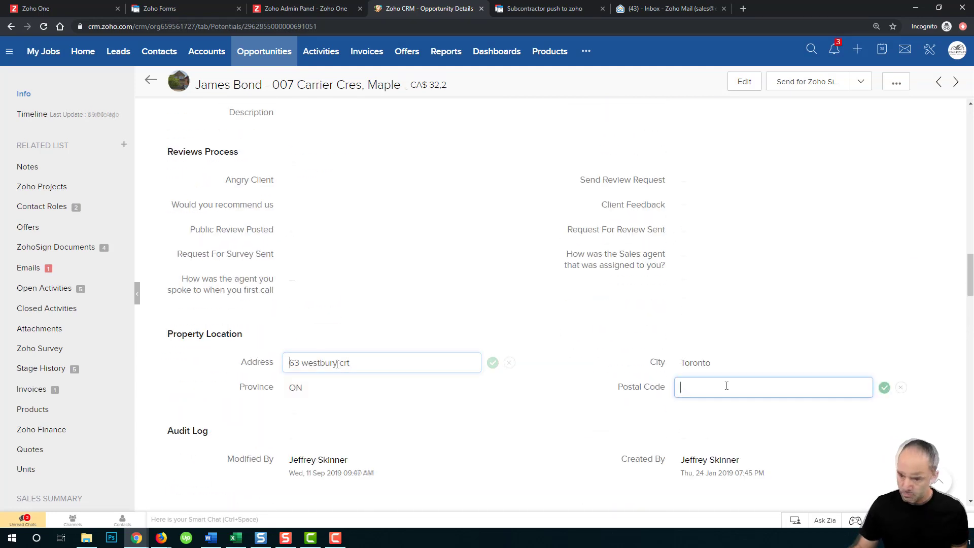
{"action": "type", "text": "1234"}
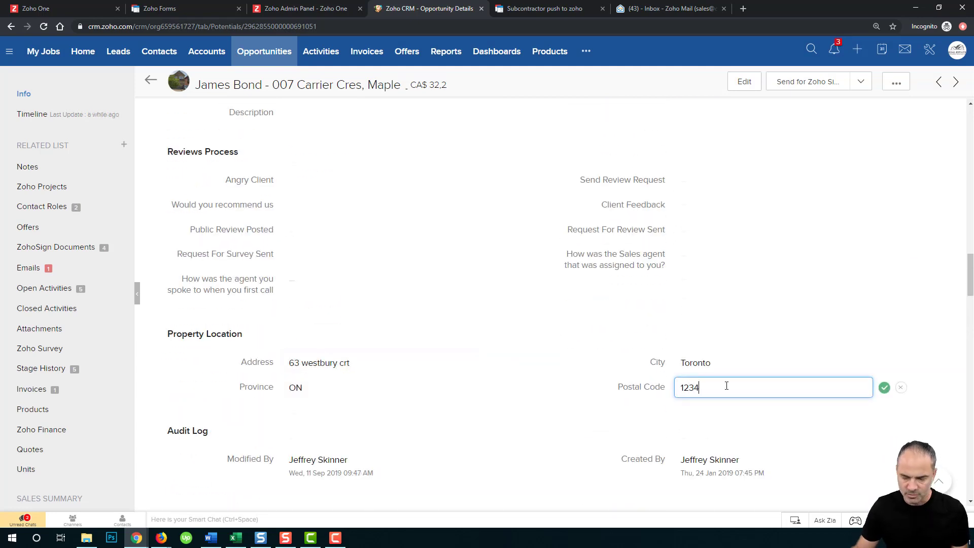
{"action": "type", "text": "56"}
{"action": "left_click", "coordinate": [884, 387]}
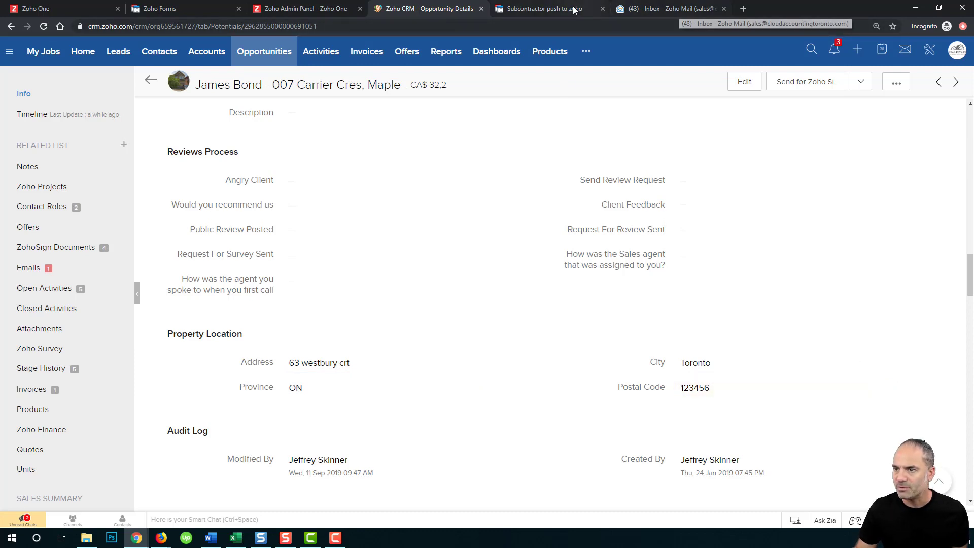
Reload the form and submit it with House Condition "Nice house", Renovation estimate cost 50000, Inspection Date 11-Sep-2019 and the inspector's name.
{"action": "left_click", "coordinate": [536, 14]}
{"action": "left_click", "coordinate": [44, 26]}
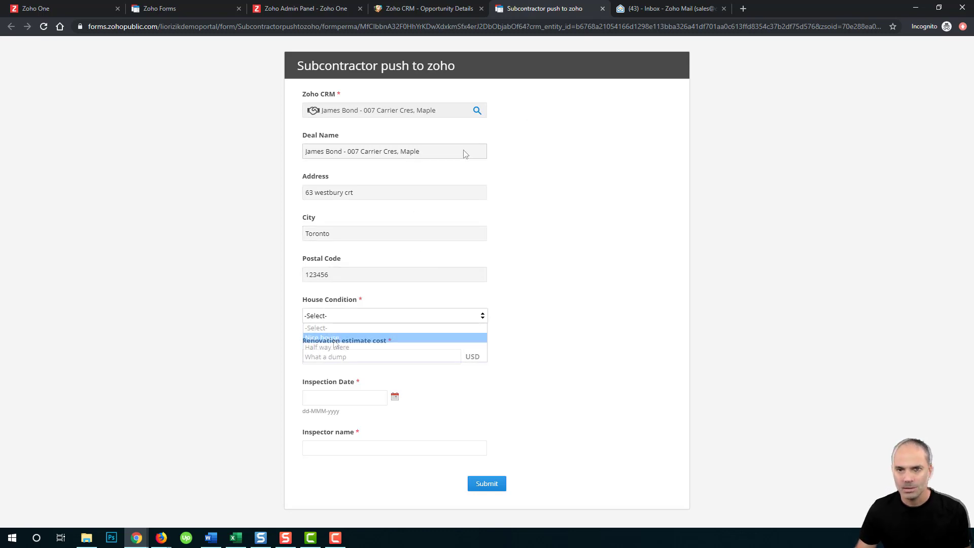
{"action": "left_click", "coordinate": [334, 339]}
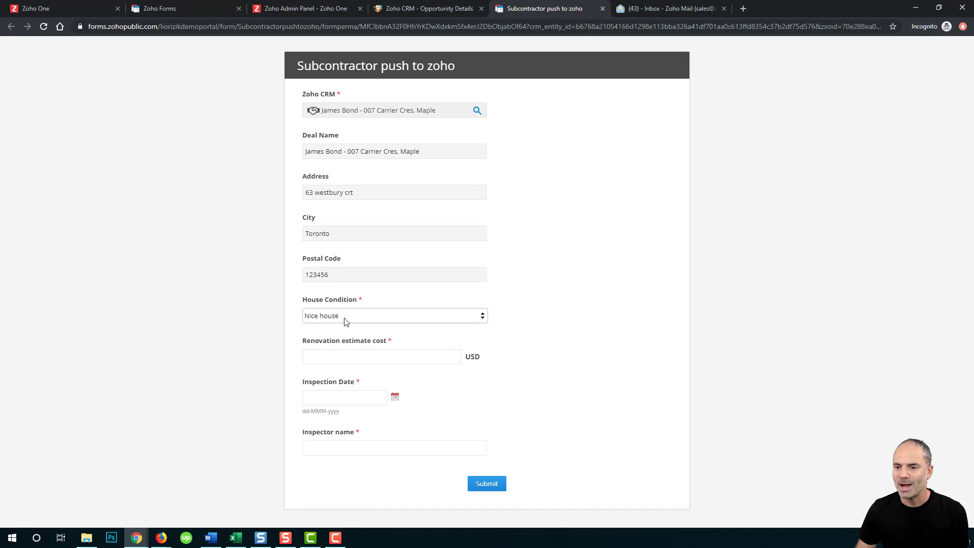
{"action": "left_click", "coordinate": [338, 360]}
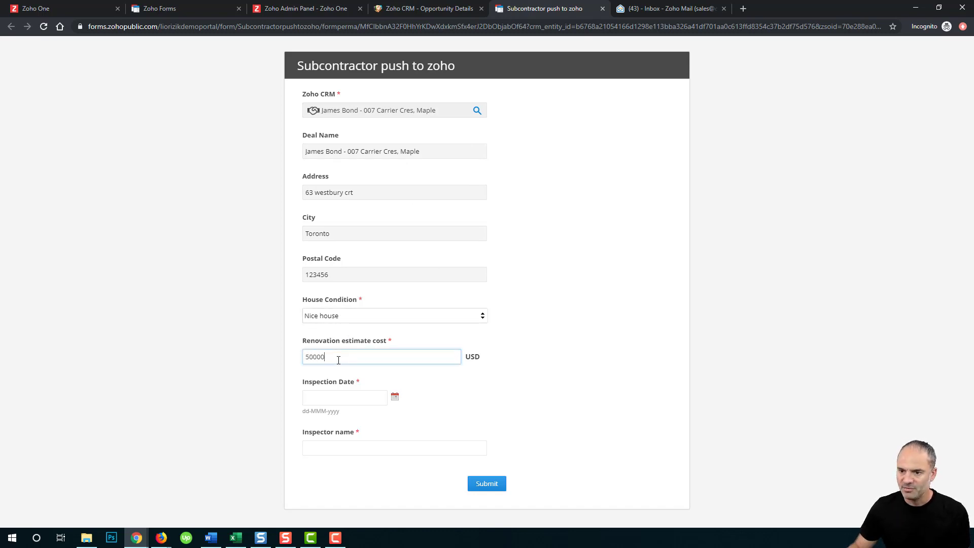
{"action": "left_click", "coordinate": [348, 397]}
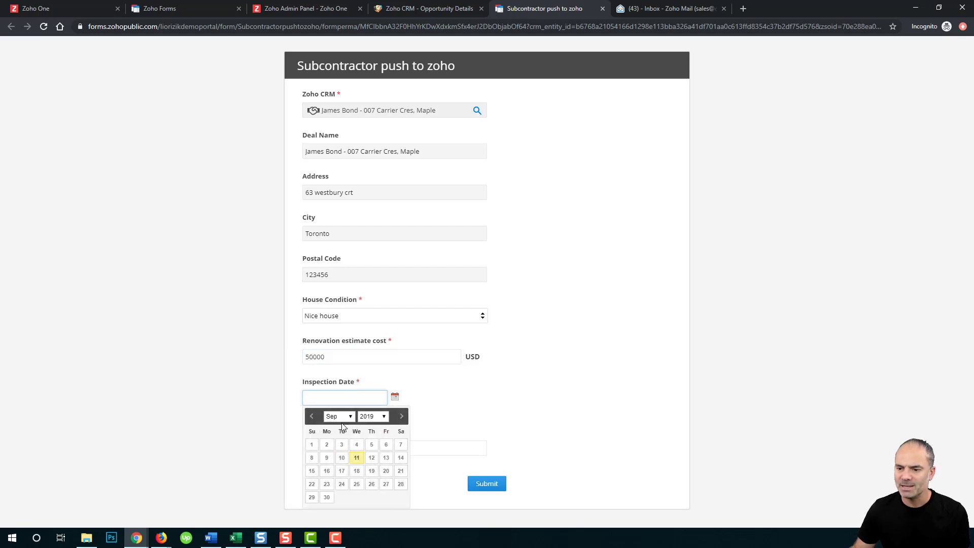
{"action": "left_click", "coordinate": [357, 458]}
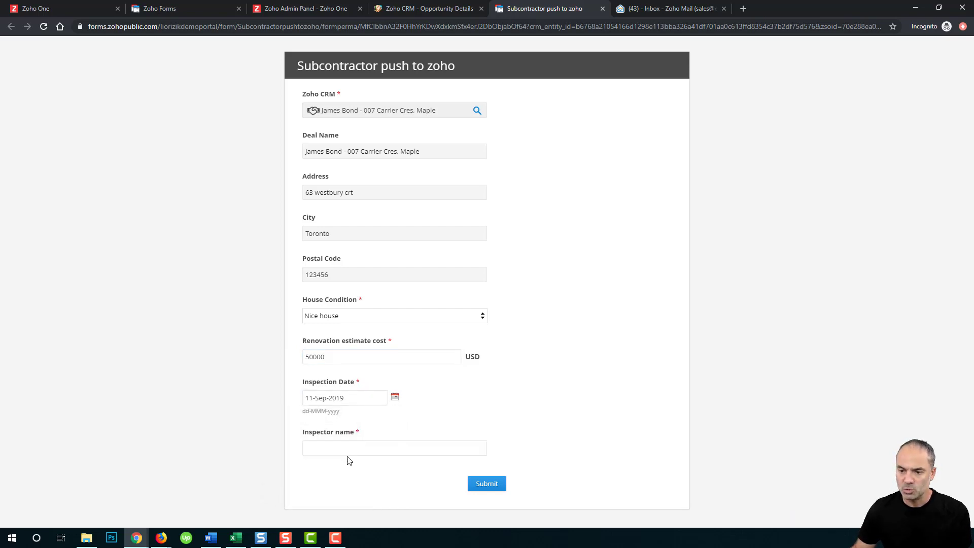
{"action": "left_click", "coordinate": [348, 446]}
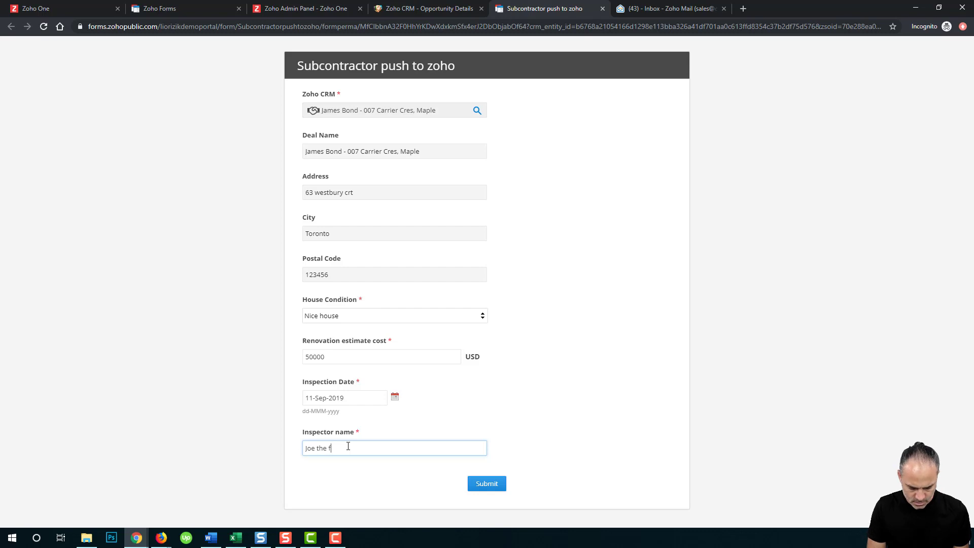
{"action": "left_click", "coordinate": [479, 488]}
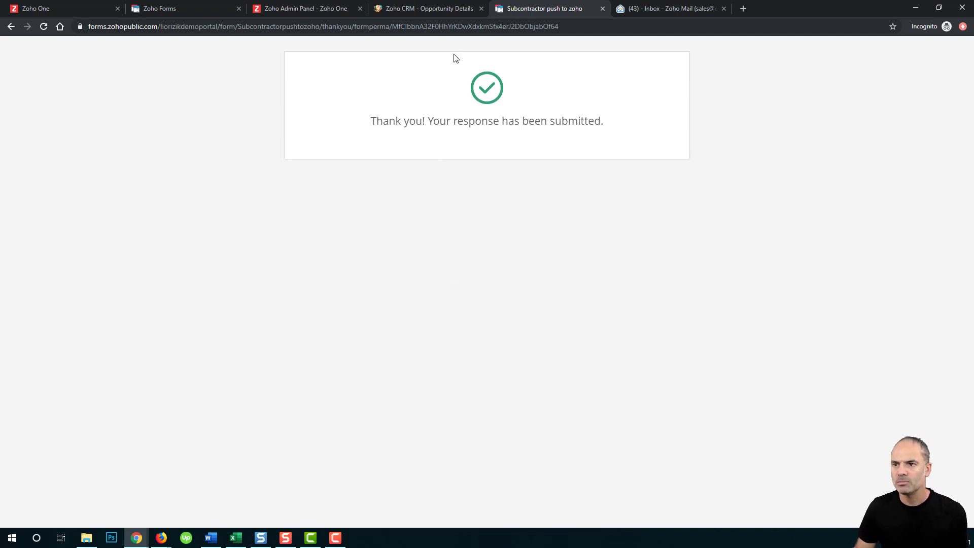
Refresh the CRM opportunity and check its House inspection section for the submitted form values.
{"action": "left_click", "coordinate": [443, 10]}
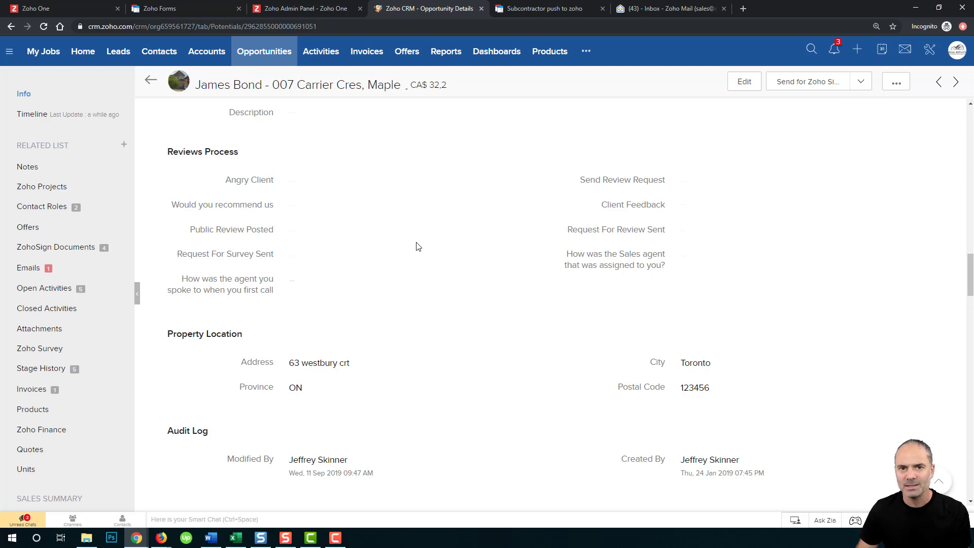
{"action": "scroll", "coordinate": [418, 246], "scroll_direction": "up", "scroll_amount": 10}
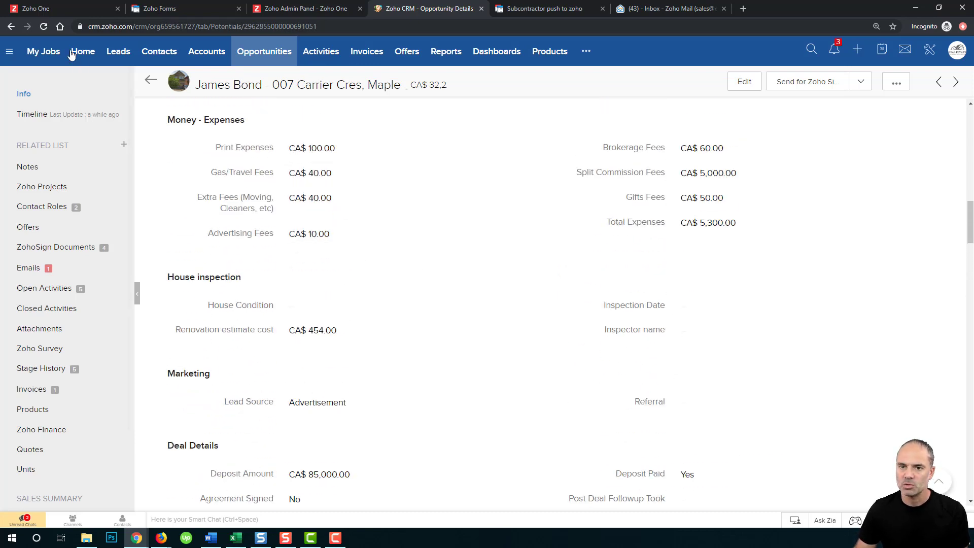
{"action": "left_click", "coordinate": [44, 27]}
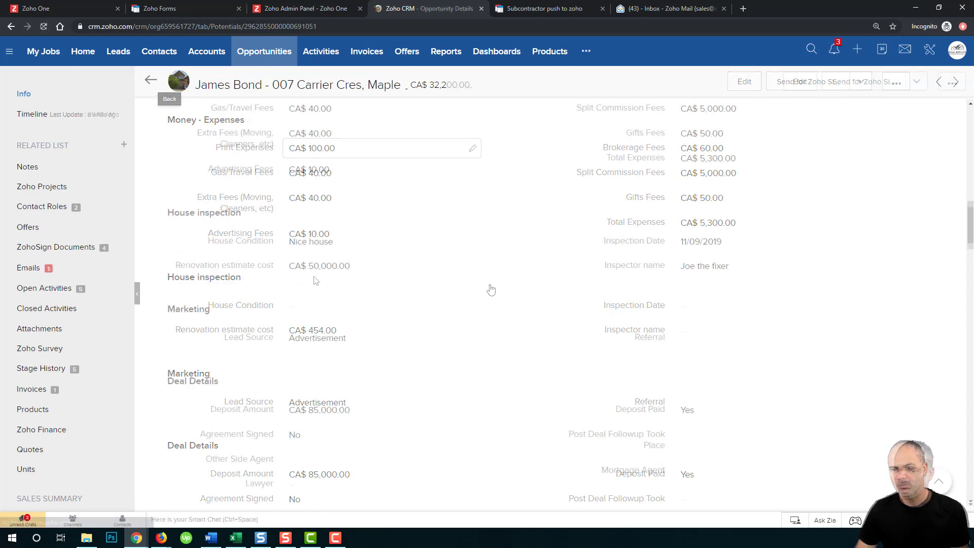